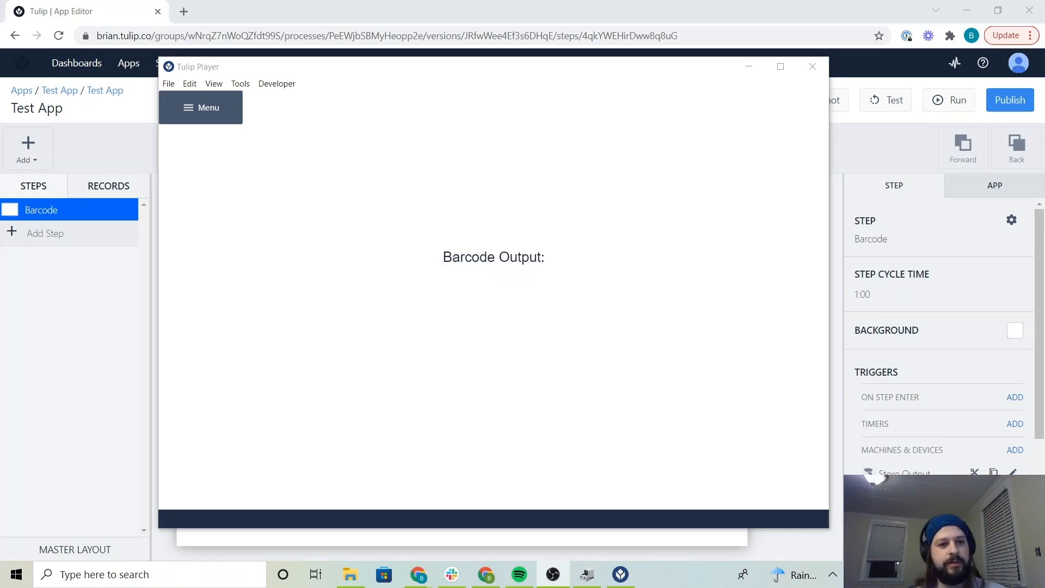
key(super)
text(not)
key(Return)
drag(335, 157, 350, 139)
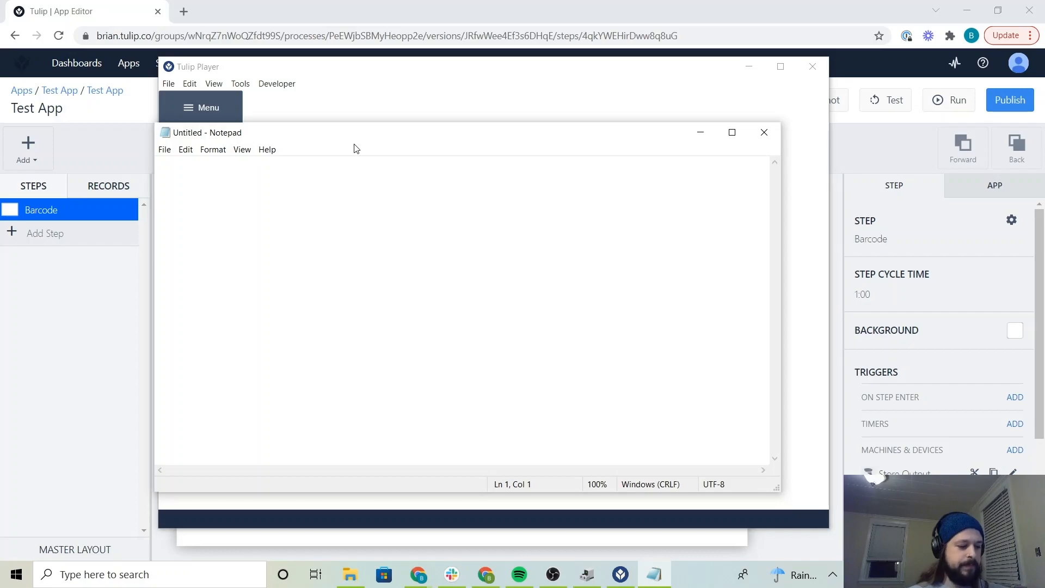
text(184739000309)
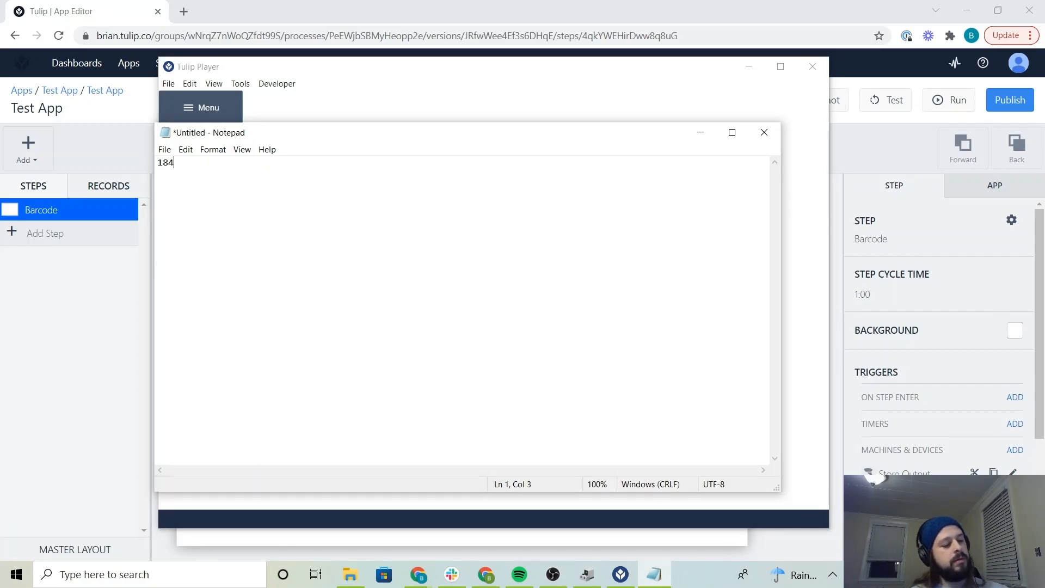
key(Return)
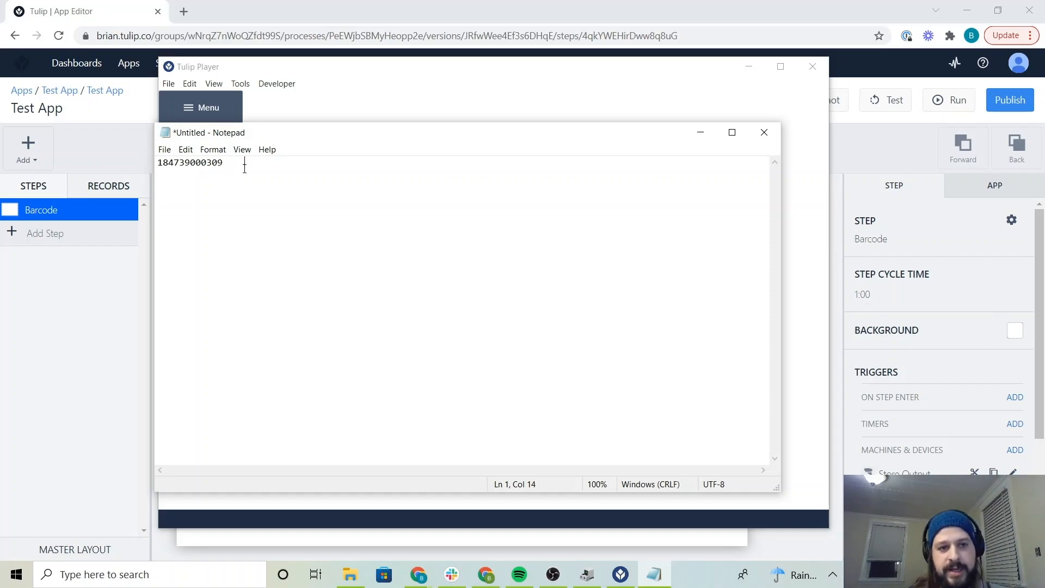
Step: Check the scanned barcode line for its trailing line break, and close Notepad without saving
key(BackSpace)
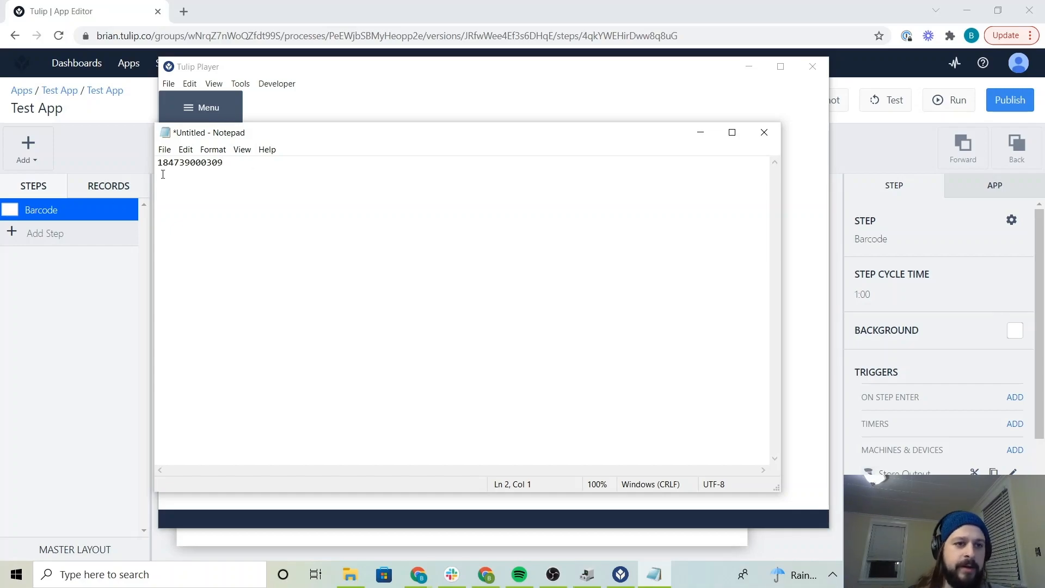
key(ctrl+a)
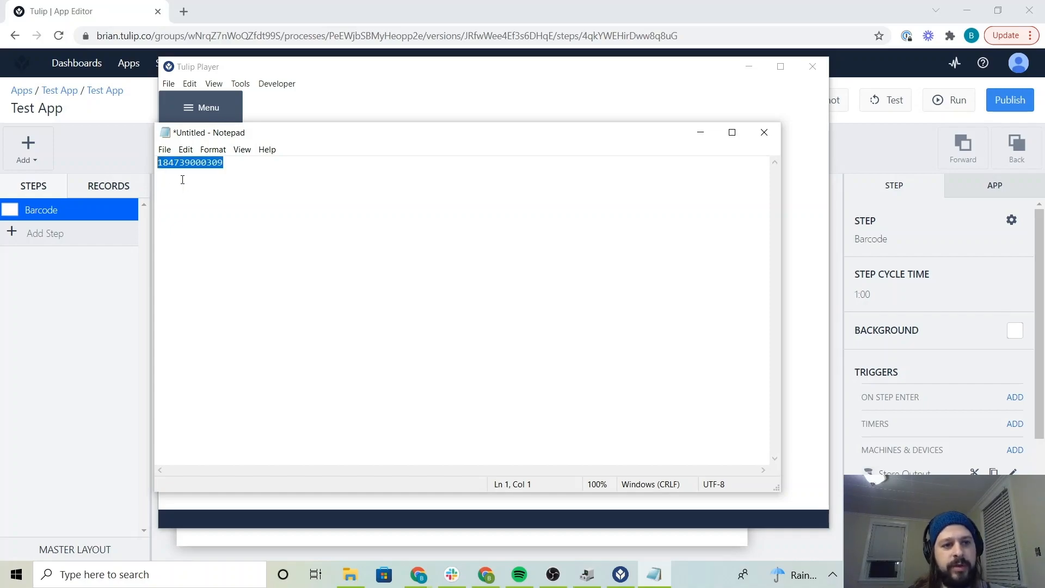
click(182, 178)
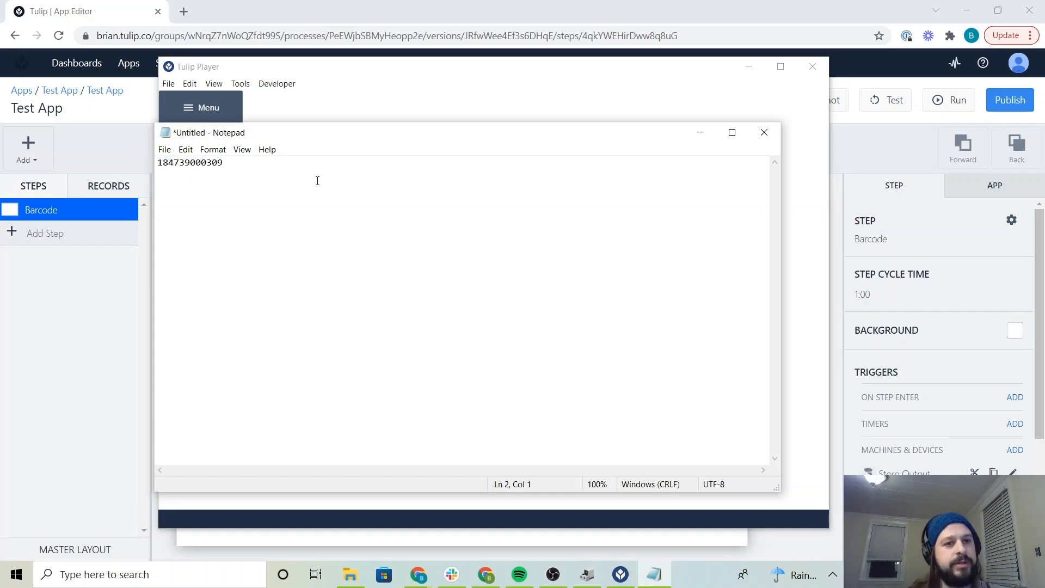
click(762, 136)
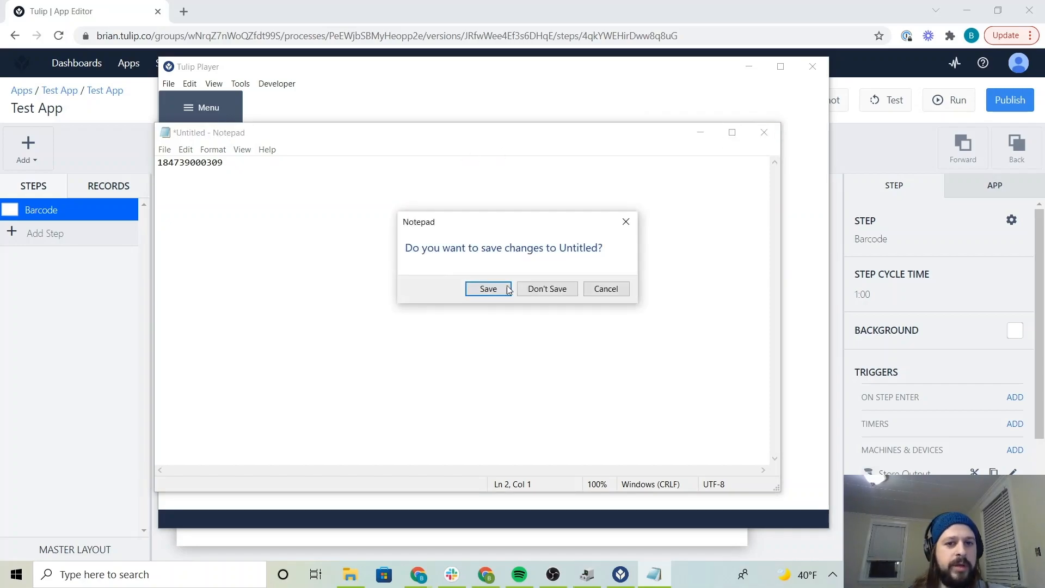
click(544, 287)
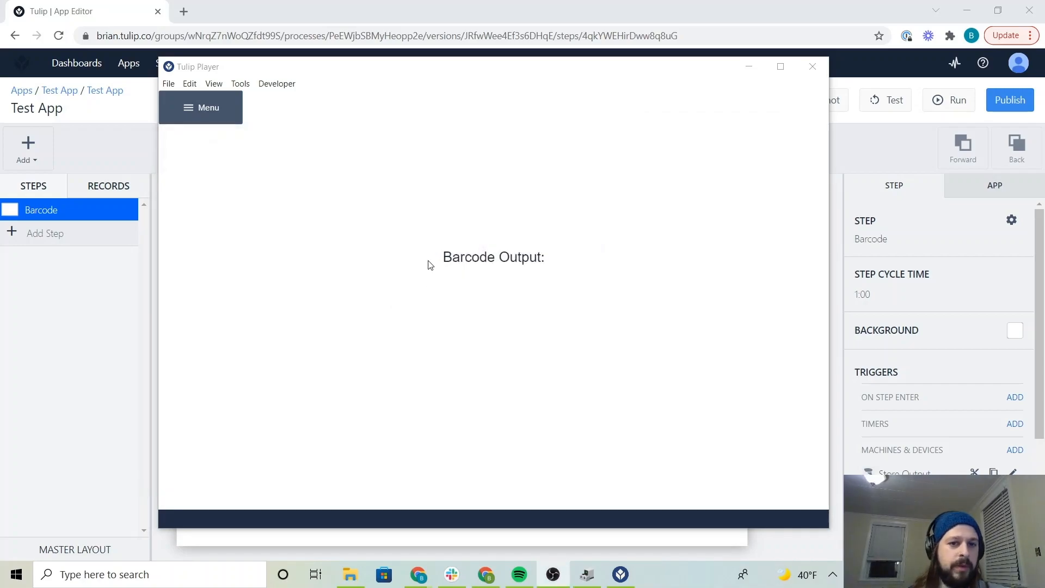
Step: Open the Add Custom Barcode Scanners form in Tulip Player and look over its fields
click(242, 86)
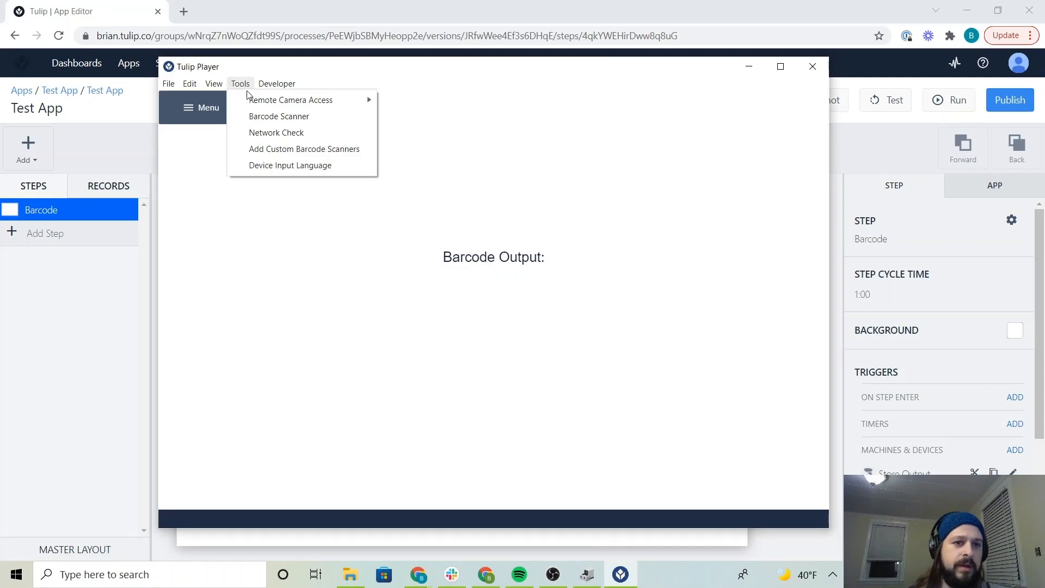
click(303, 150)
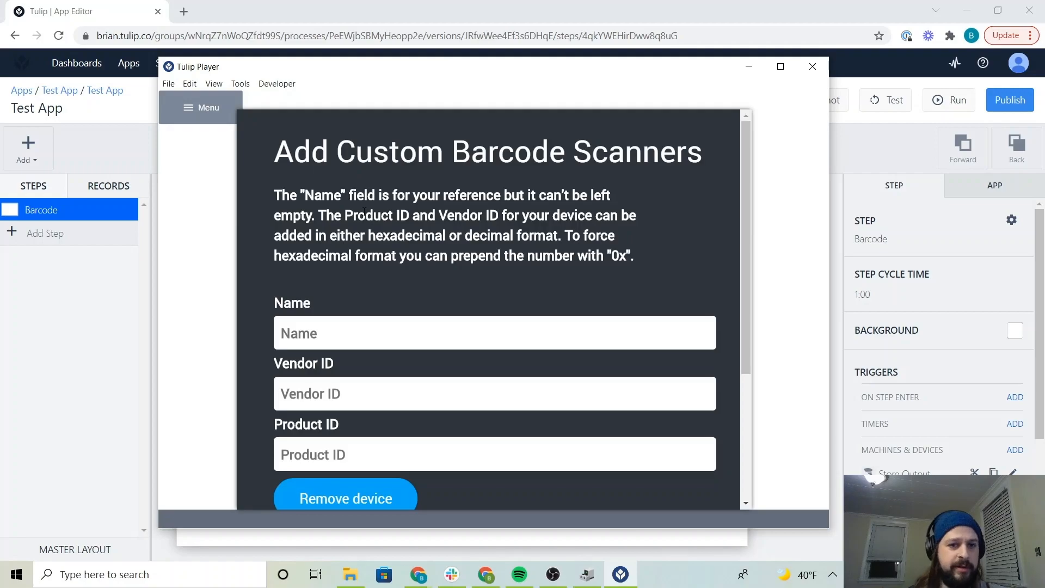
scroll(364, 213, down, 5)
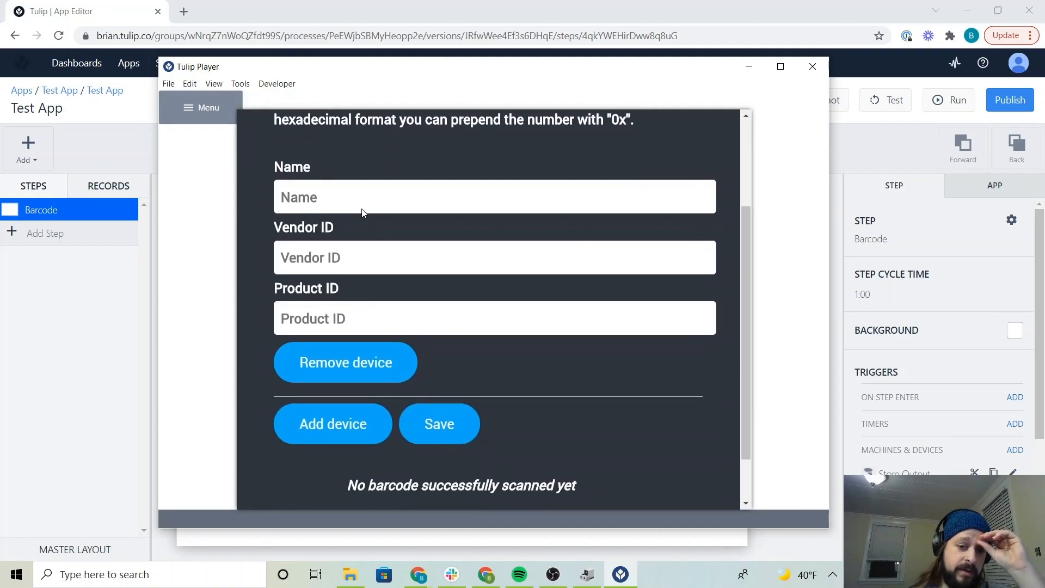
scroll(369, 198, up, 2)
scroll(462, 403, down, 4)
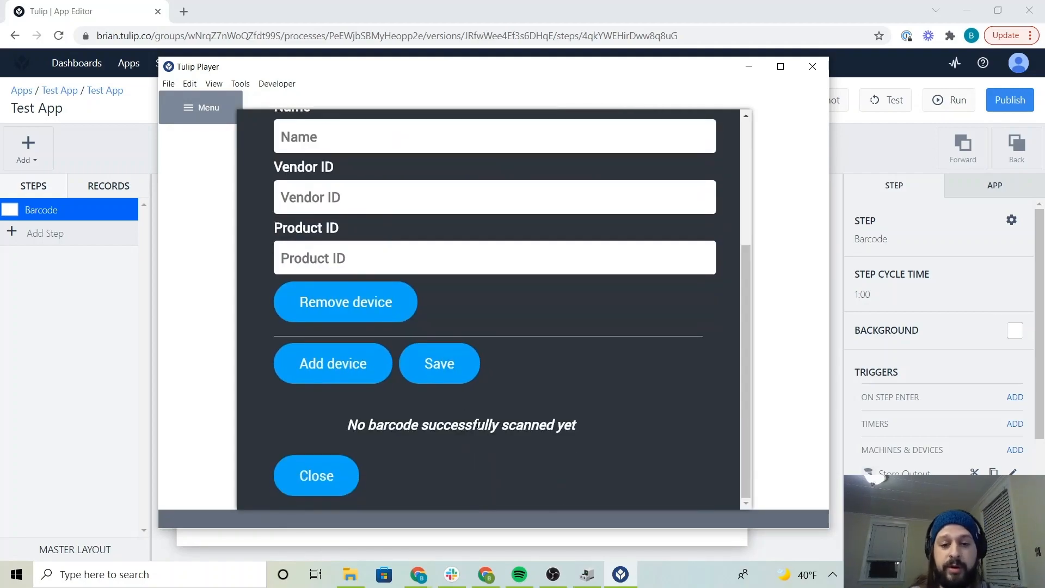
scroll(373, 268, up, 5)
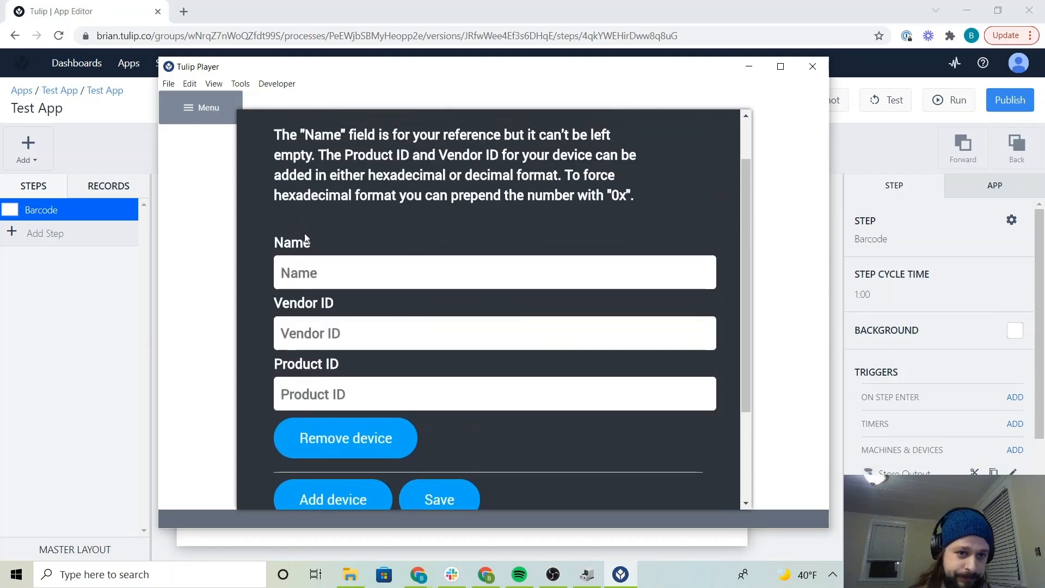
scroll(326, 280, up, 2)
Step: Examine the Name, Vendor ID and Product ID fields and the instructions on decimal and hexadecimal ID formats
click(305, 331)
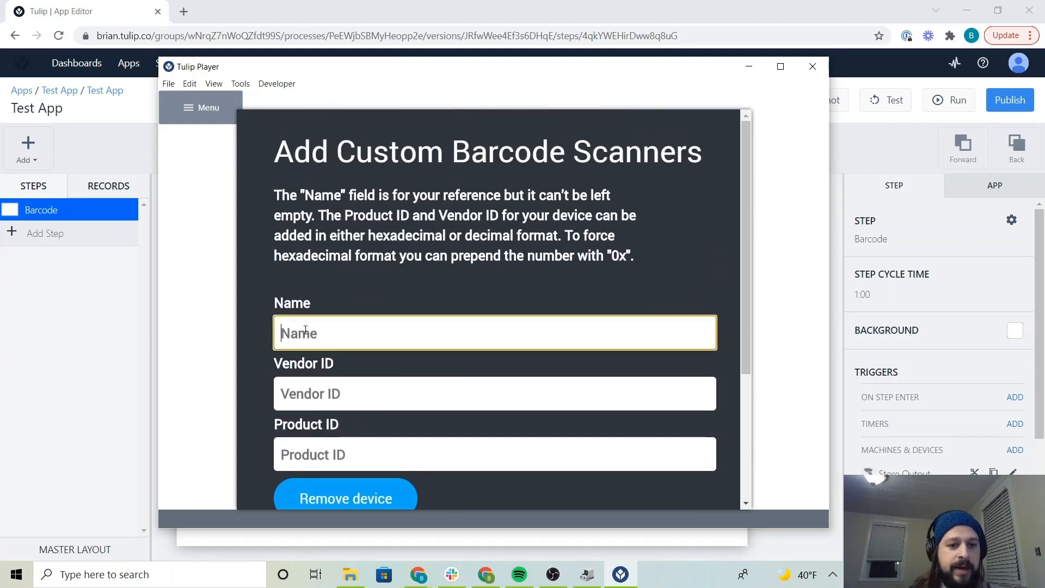
click(312, 387)
click(320, 453)
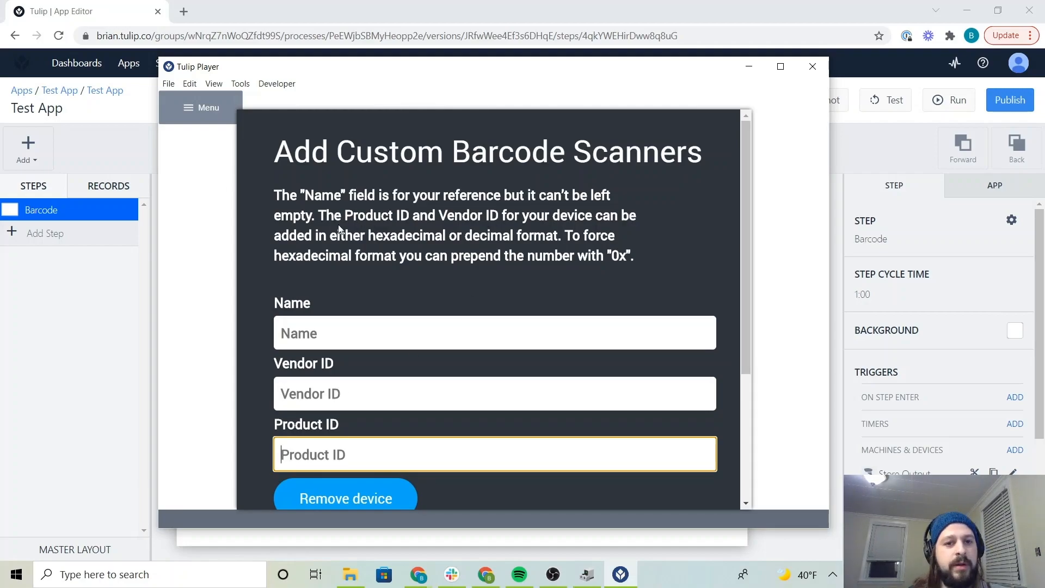
drag(325, 215, 580, 235)
click(577, 237)
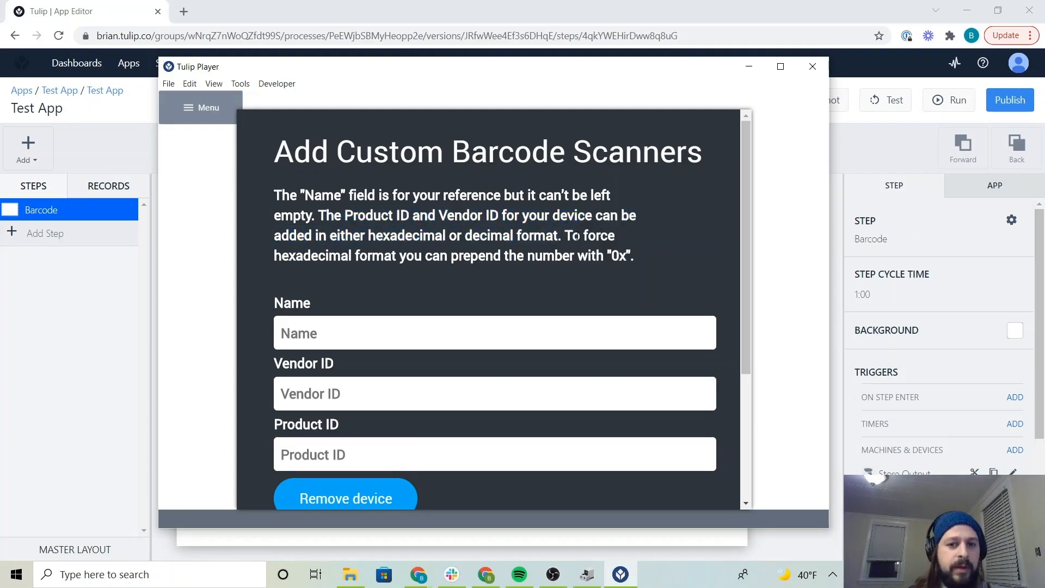
drag(563, 236, 639, 254)
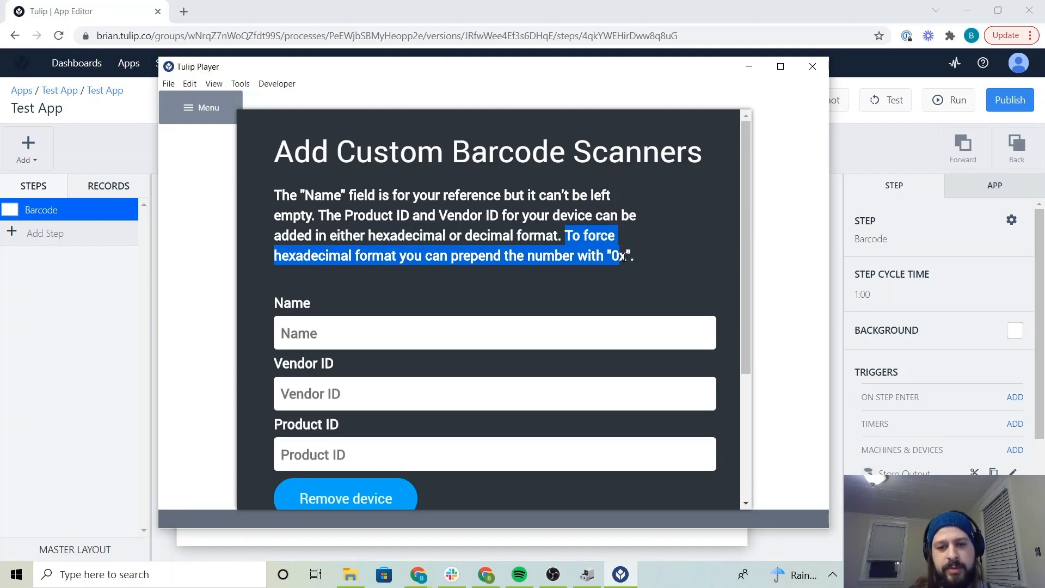
click(336, 293)
scroll(337, 294, down, 2)
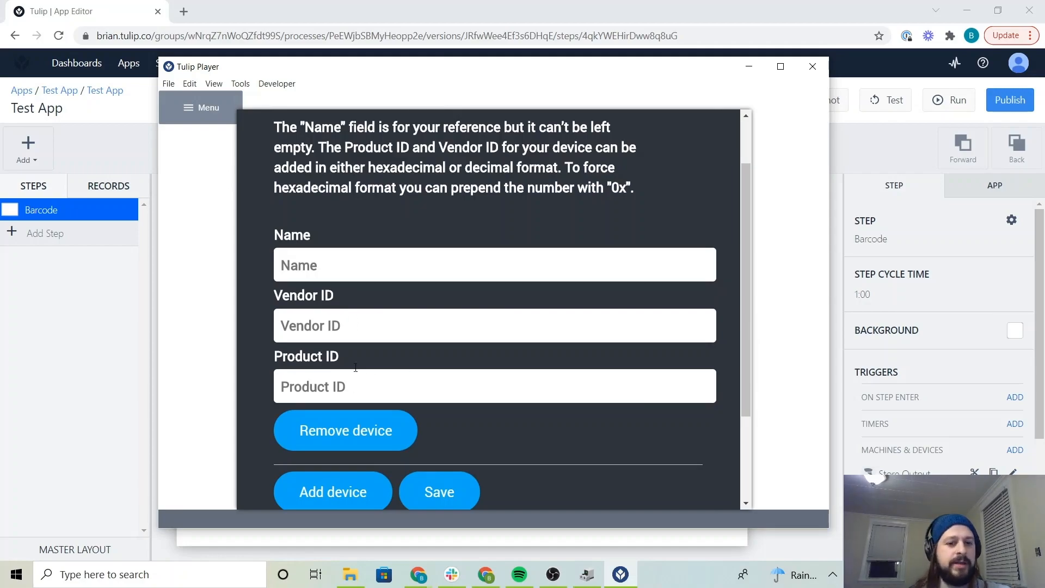
Step: Open Device Manager, expand Human Interface Devices and locate the USB Input Device entry
key(super)
text(devic)
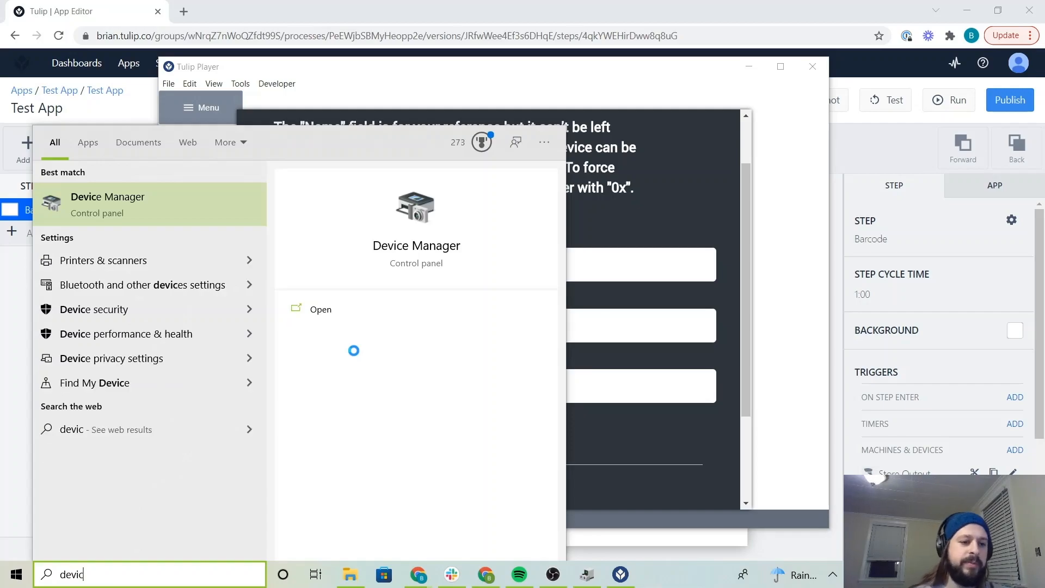
text(e)
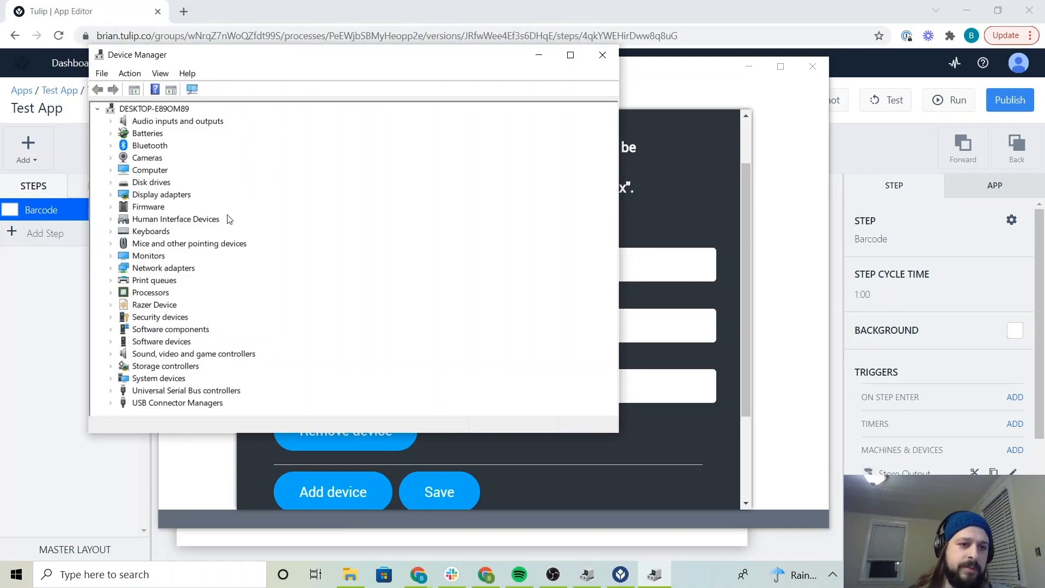
click(113, 221)
scroll(177, 210, down, 1)
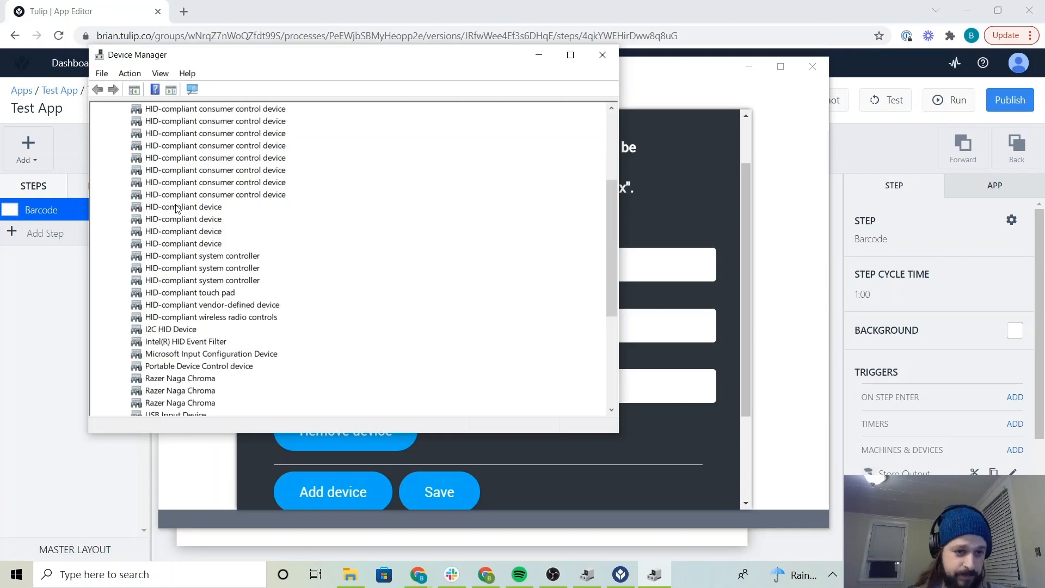
scroll(176, 210, down, 1)
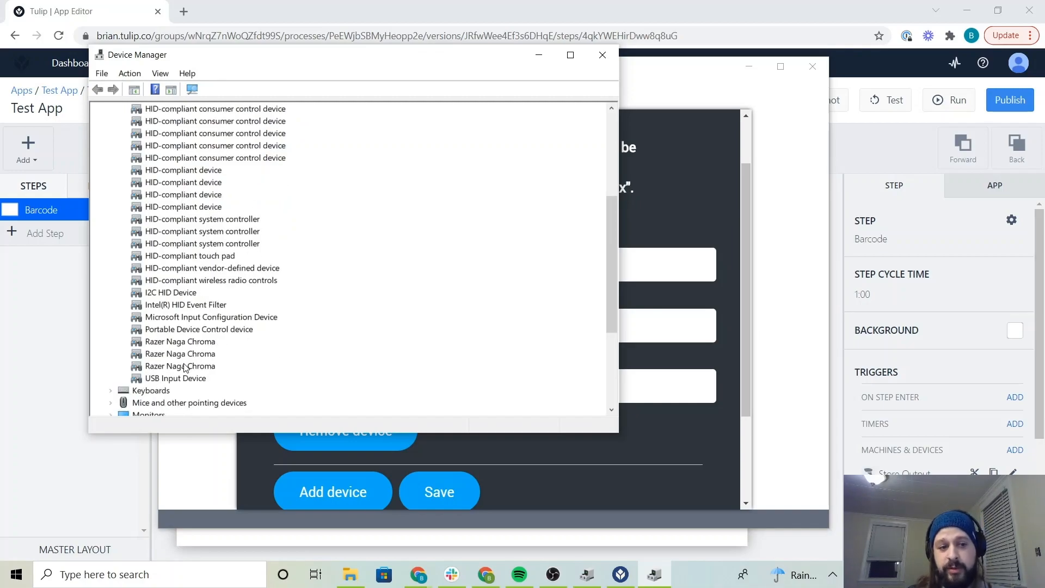
click(191, 380)
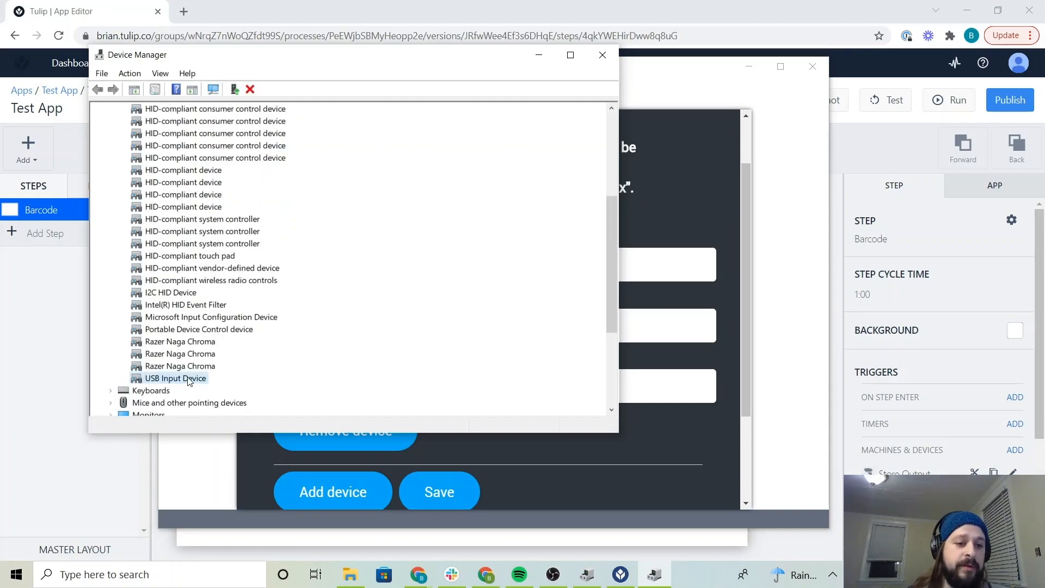
Step: Find the USB Input Device again in the refreshed device list and display its Hardware Ids property
scroll(220, 314, down, 1)
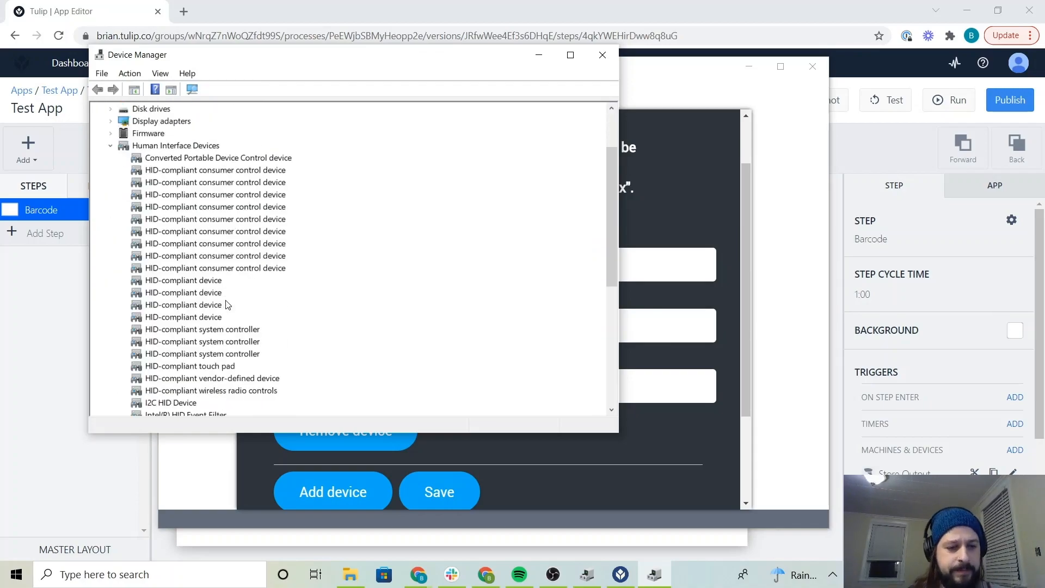
scroll(227, 305, down, 3)
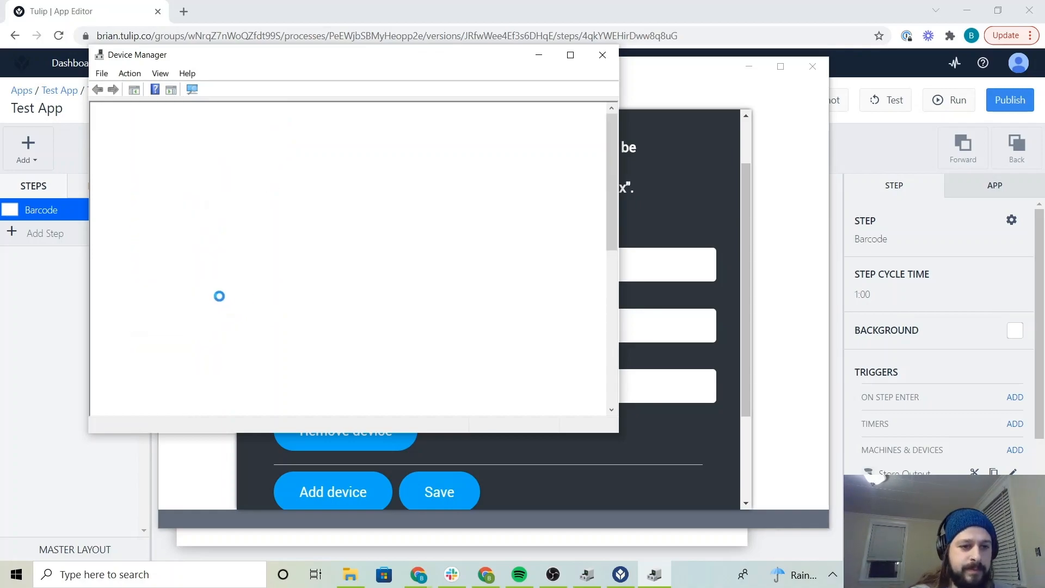
scroll(171, 278, down, 6)
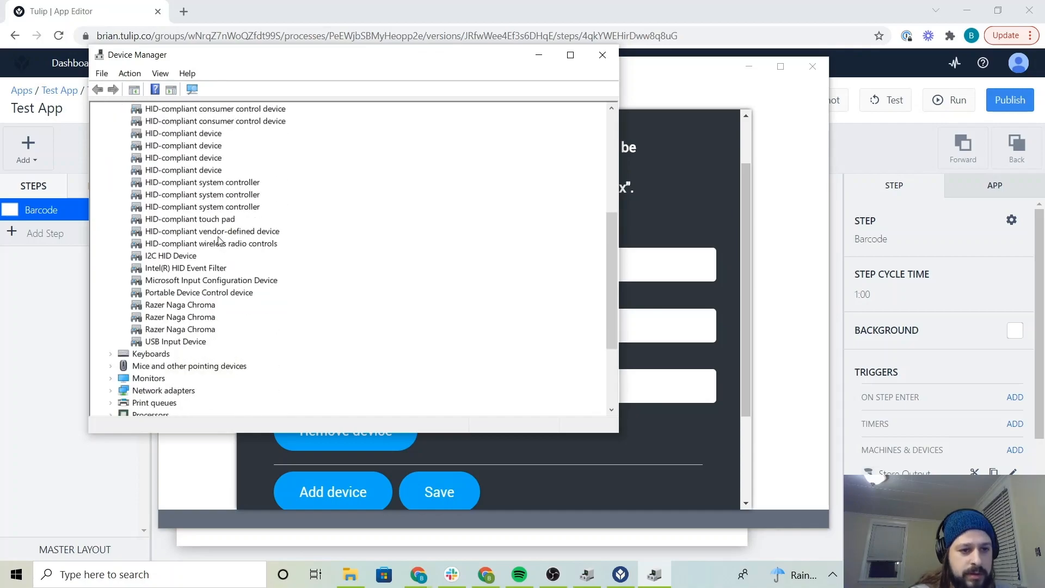
click(191, 343)
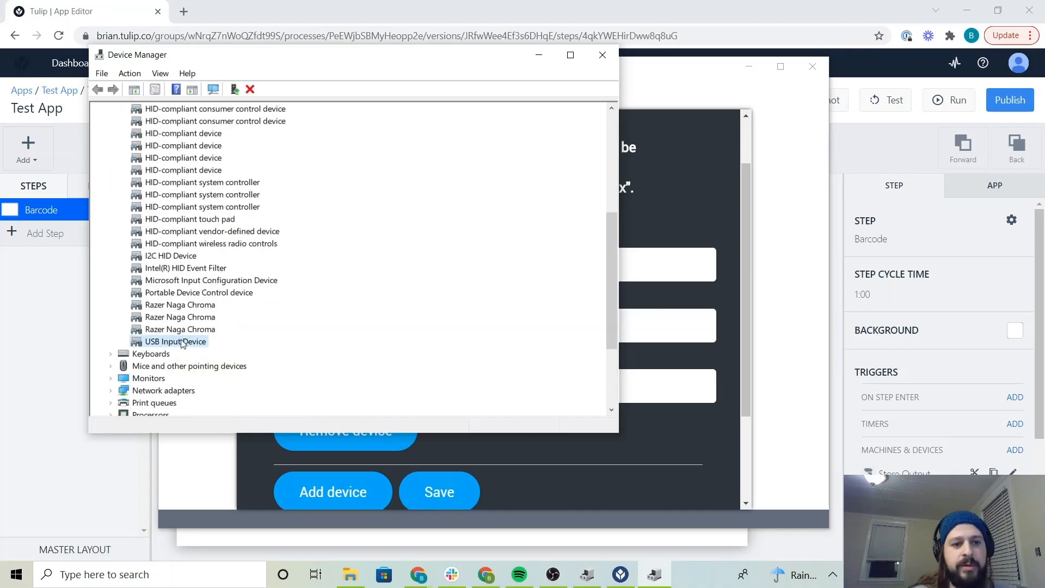
double_click(187, 342)
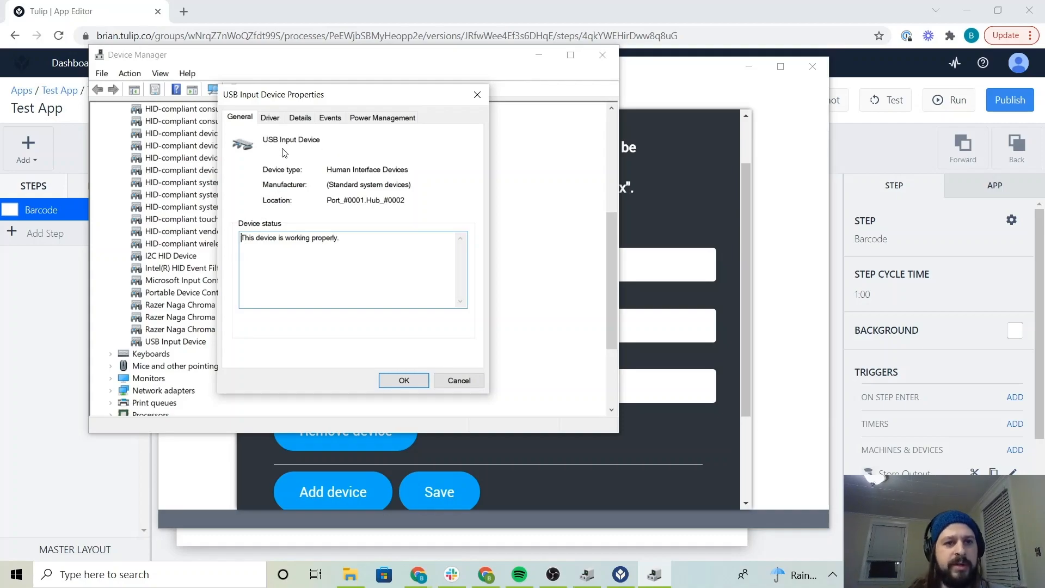
click(300, 119)
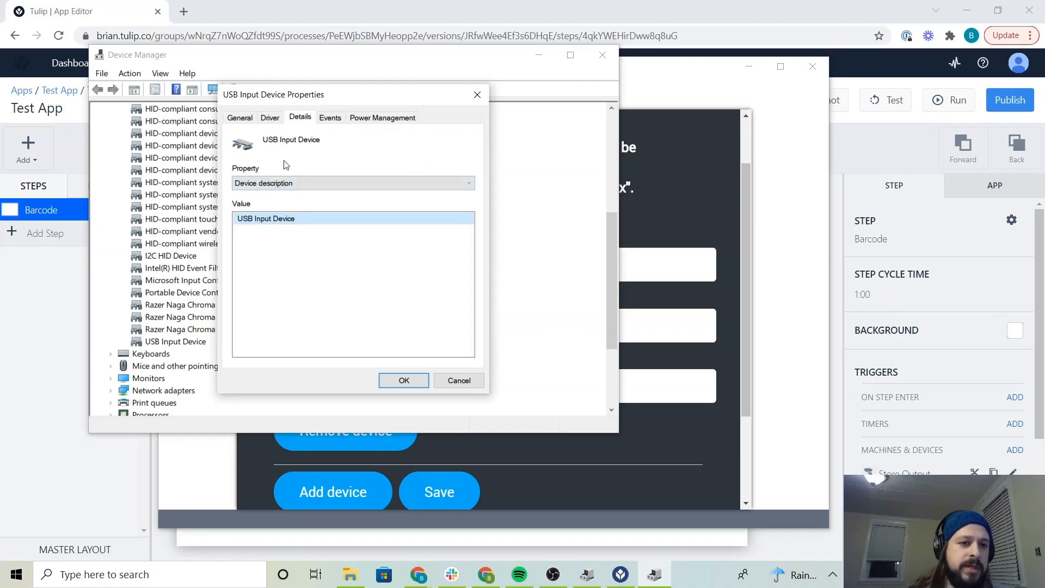
click(259, 185)
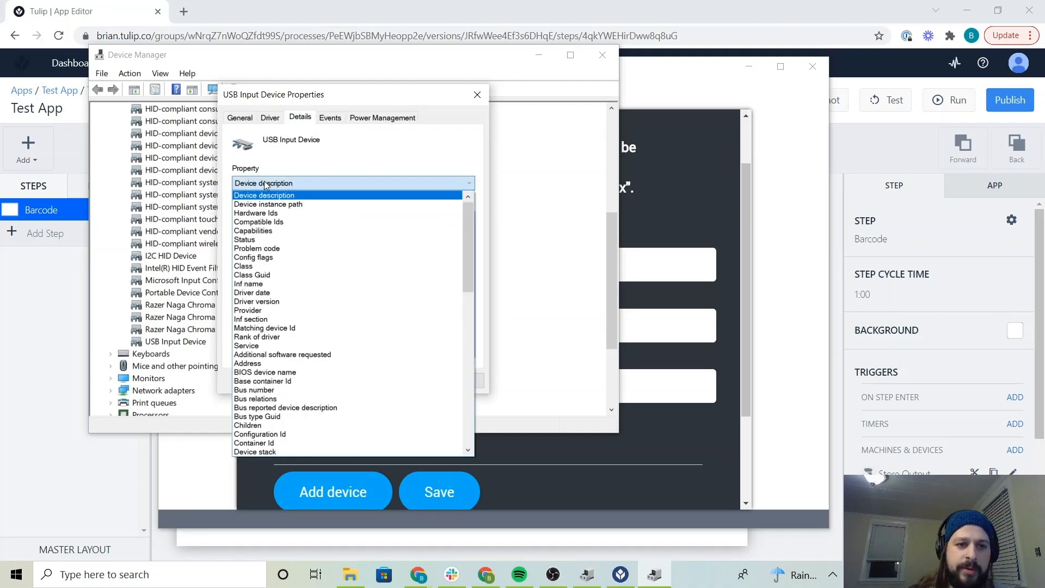
click(279, 213)
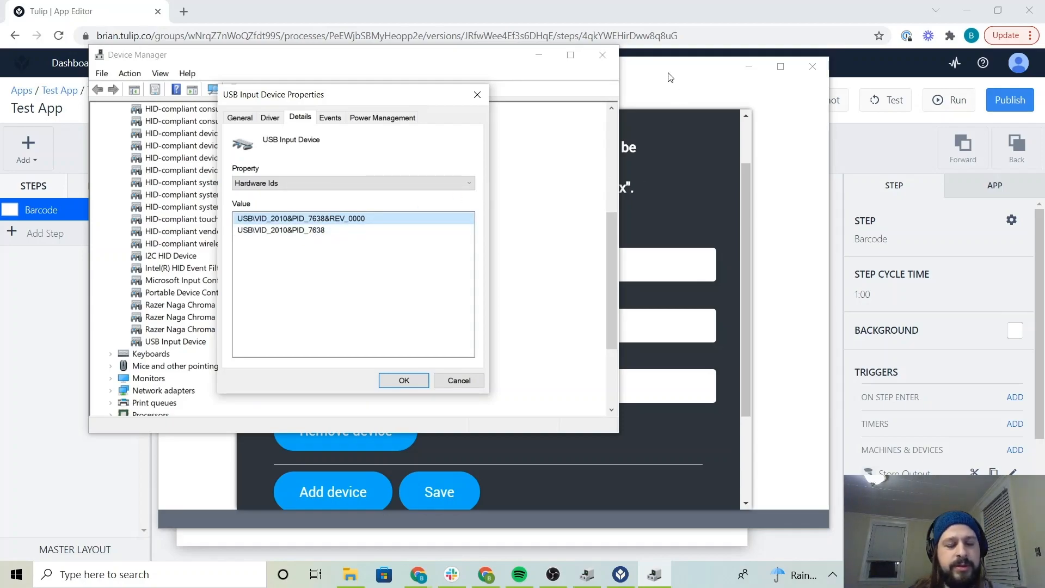
Step: Place the Tulip Player form beside the Hardware Ids and name the custom device Barcode Scanner 1
drag(670, 77, 961, 46)
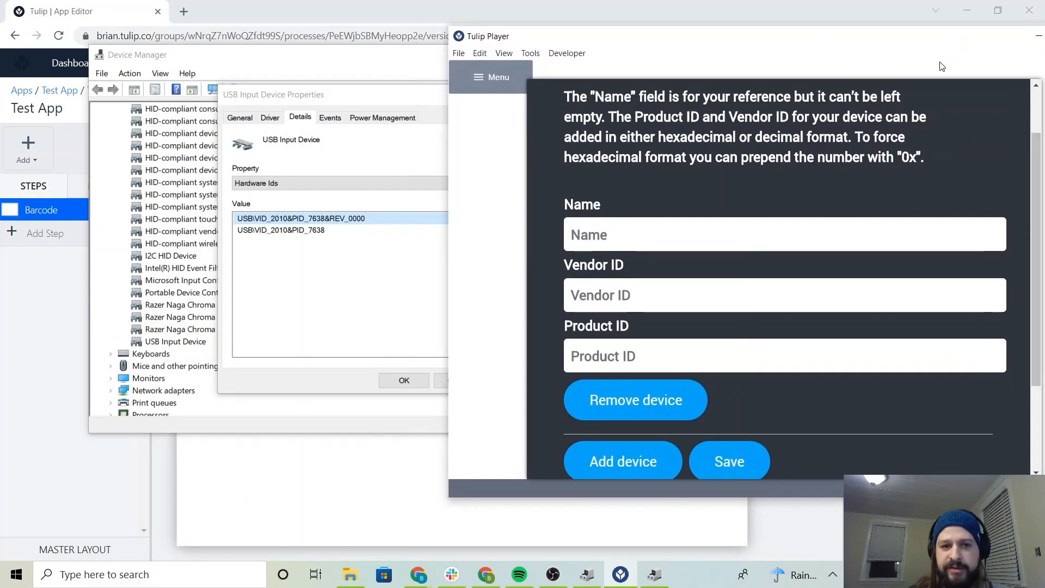
click(608, 235)
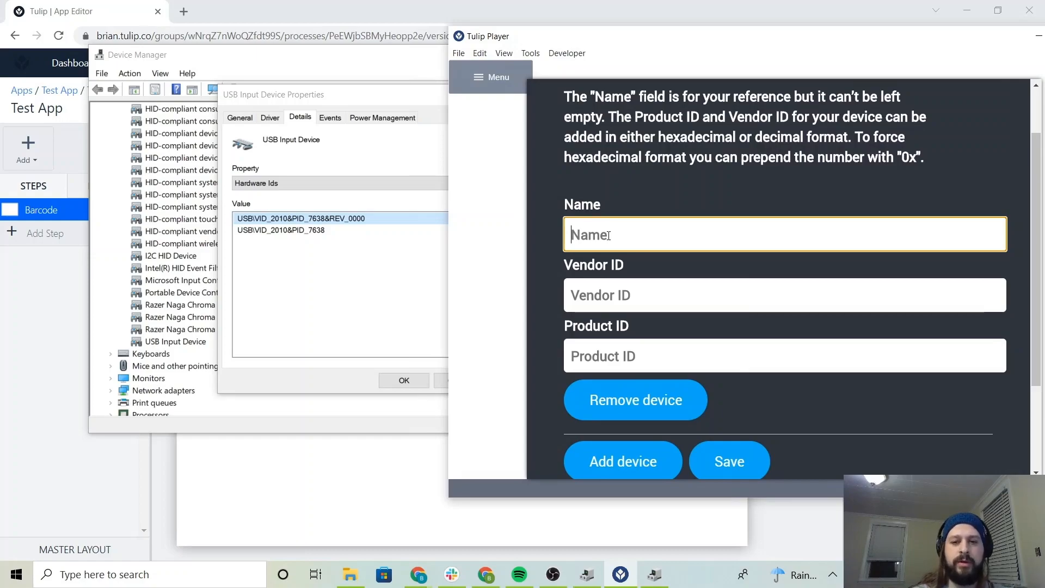
text(Barcode Scanner 1)
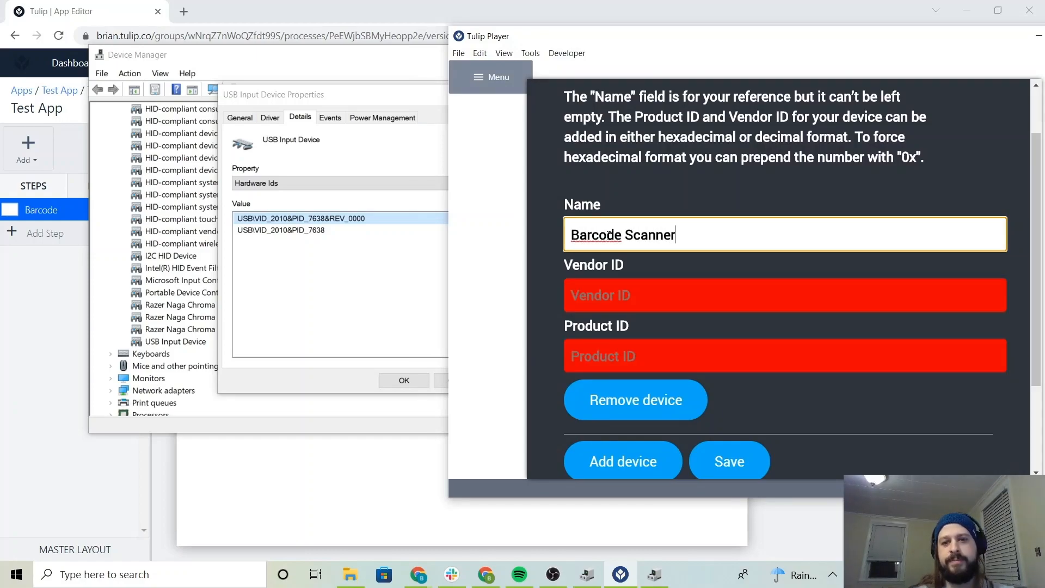
Step: Set the Vendor ID to 0x2010 and the Product ID to 0x7638, in hexadecimal format
click(615, 295)
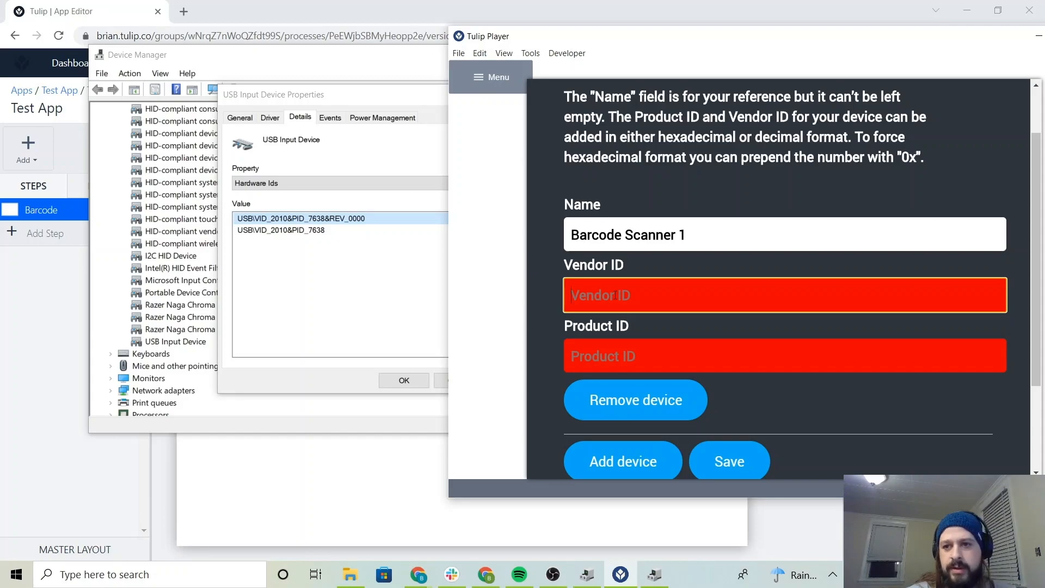
text(0x)
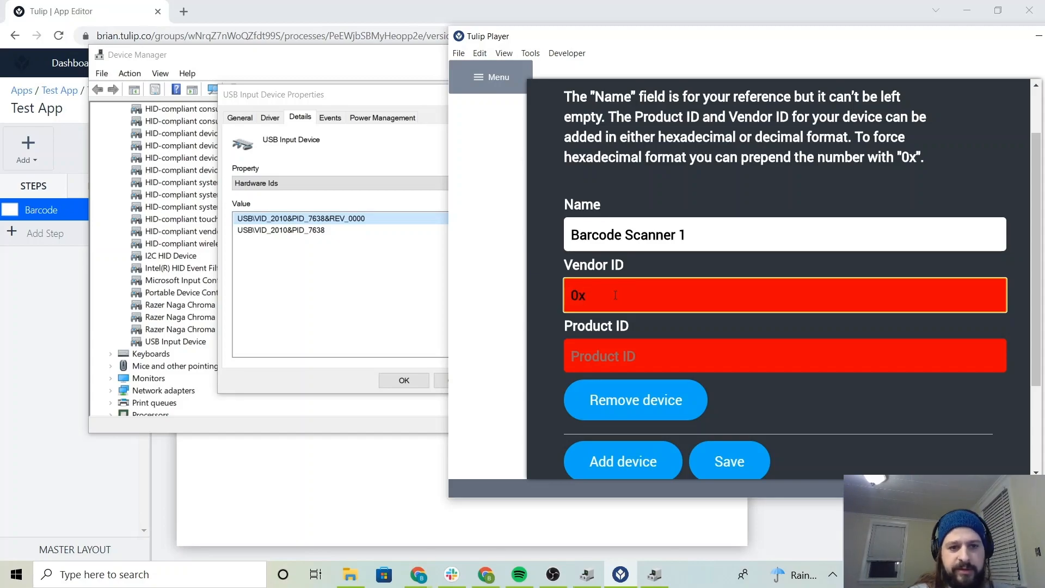
text(2010)
key(Tab)
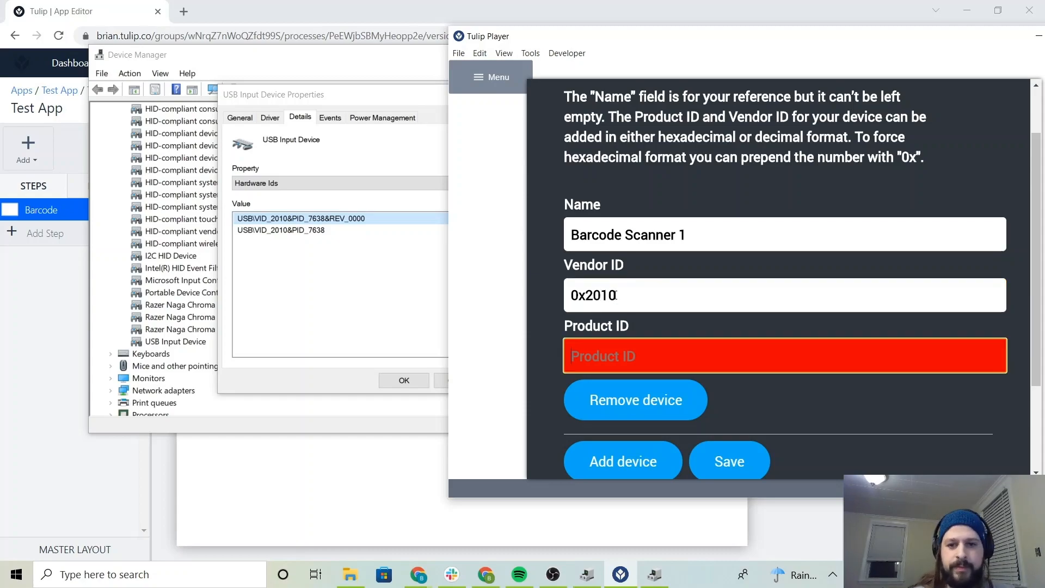
text(0x)
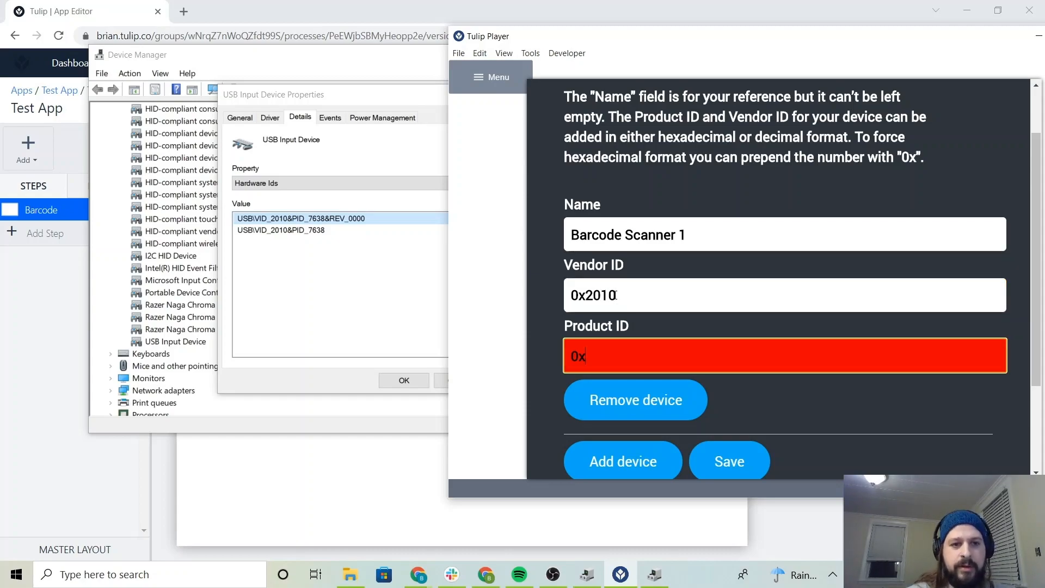
text(7)
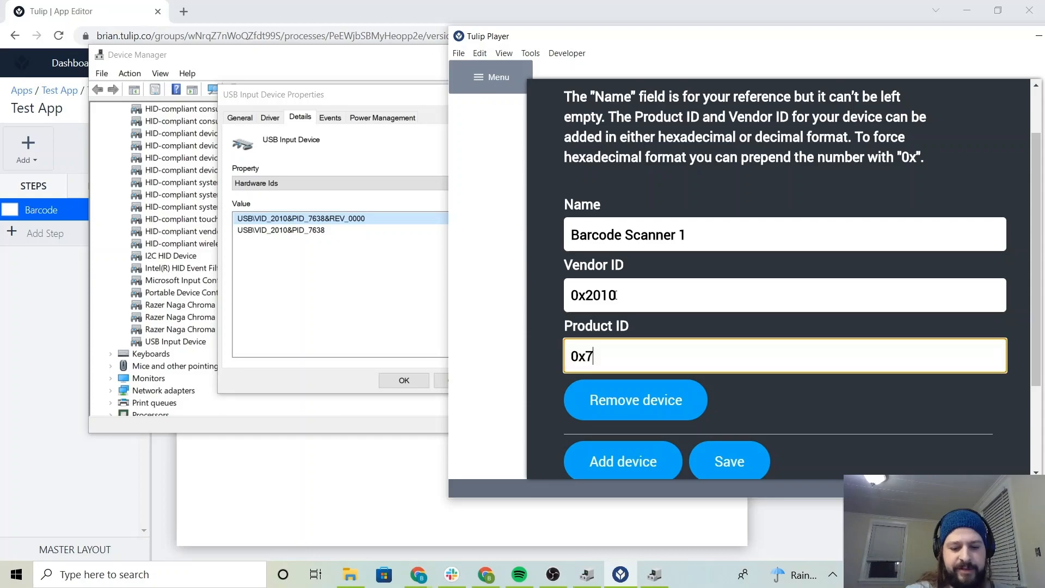
text(638)
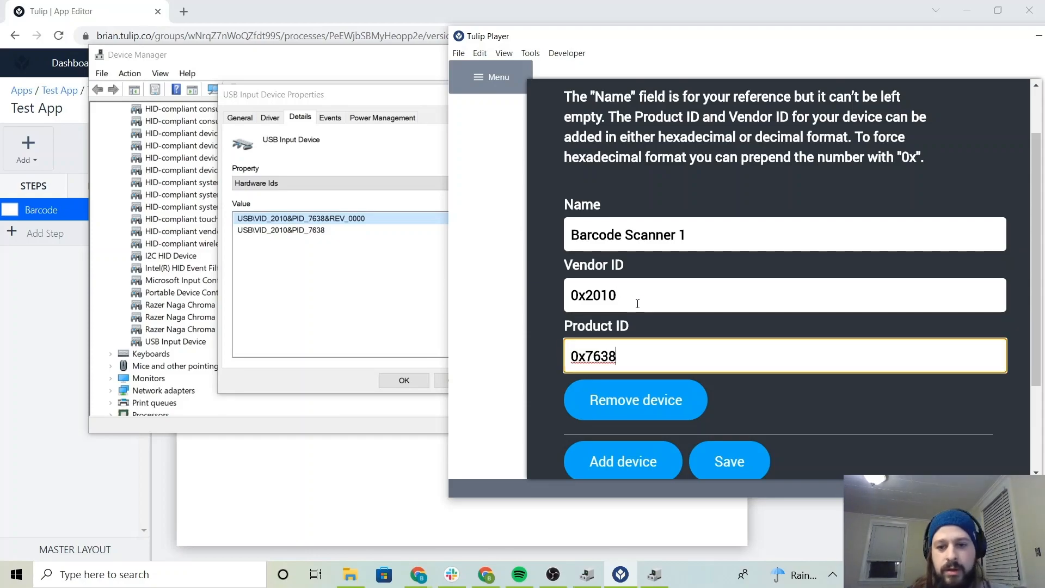
Step: Save the custom barcode scanner and close the Add Custom Barcode Scanners form
click(729, 462)
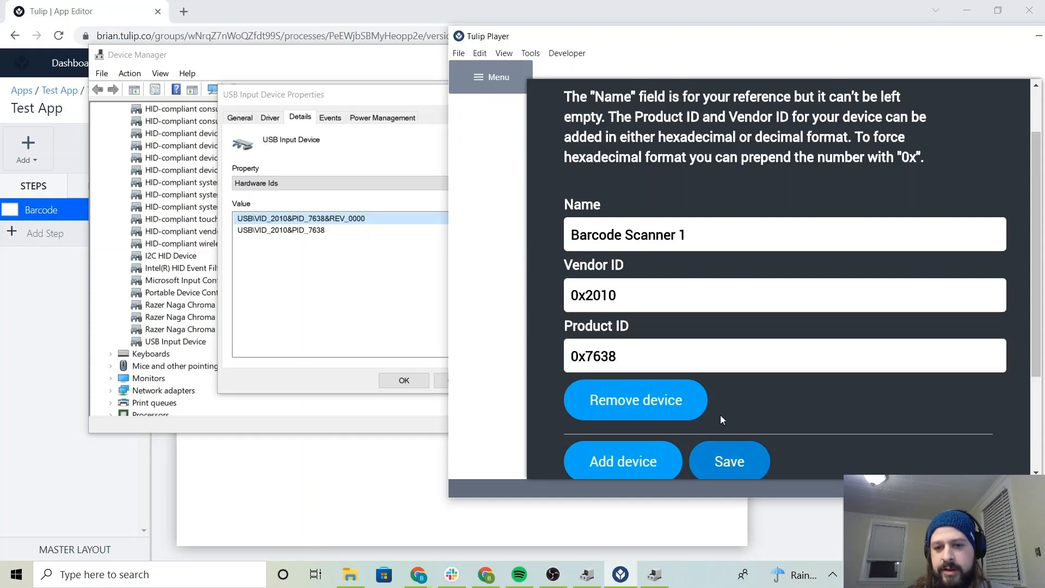
scroll(707, 402, down, 2)
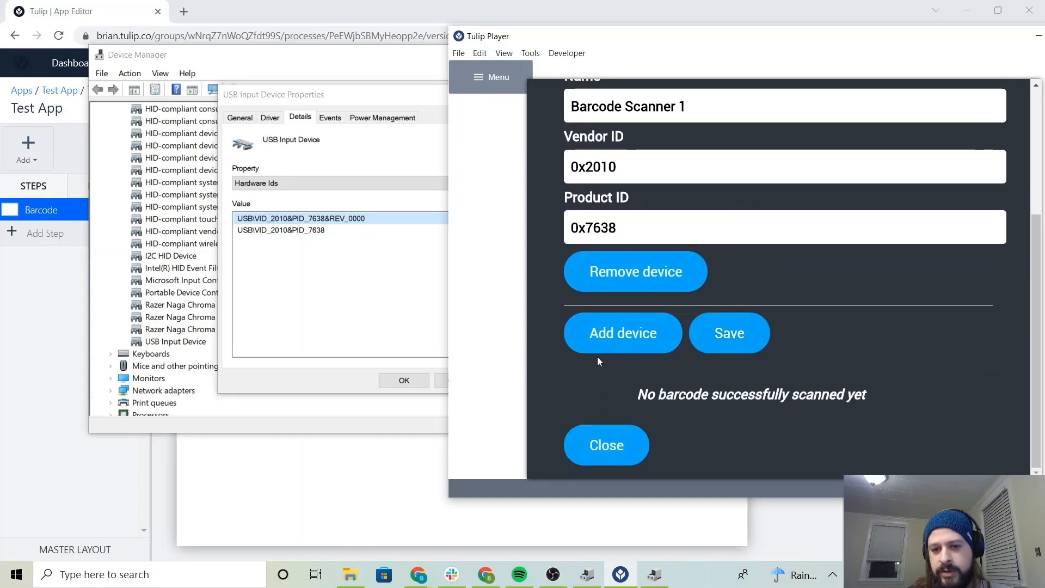
click(606, 447)
drag(680, 43, 555, 64)
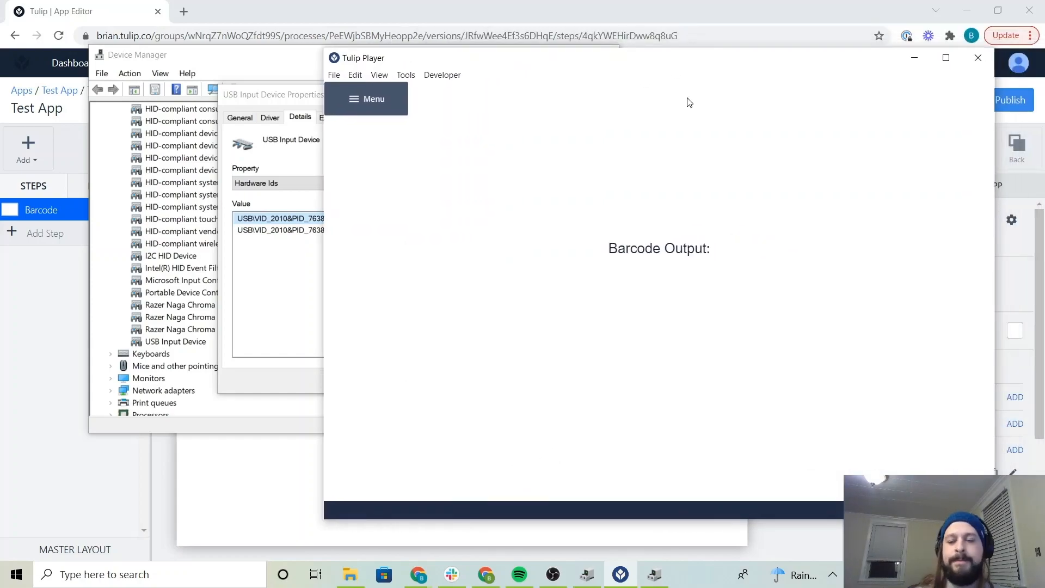
Step: Restart Tulip Player by closing it and launching it again from the Windows search
click(977, 58)
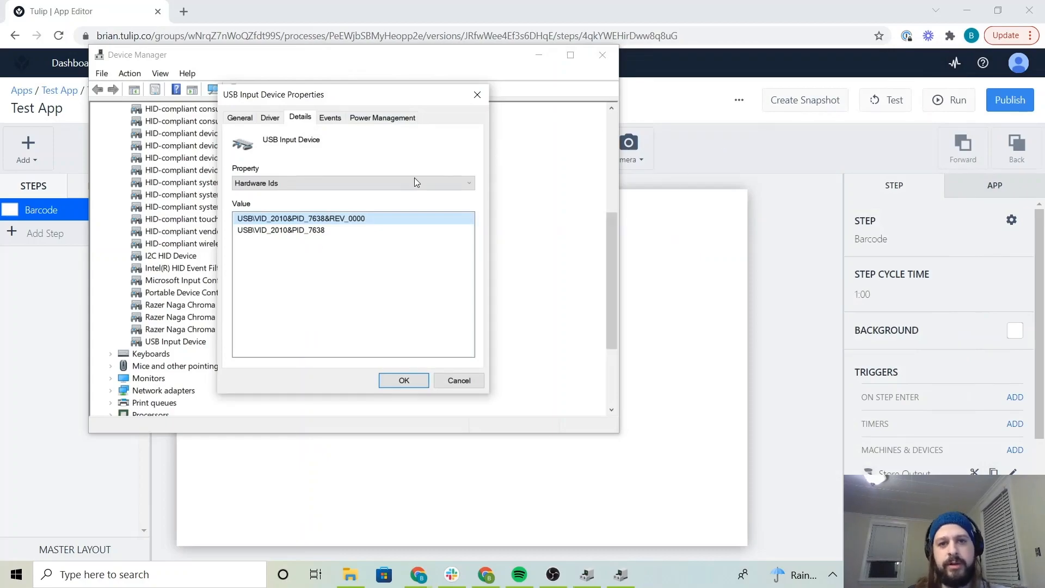
key(super)
text(tulip)
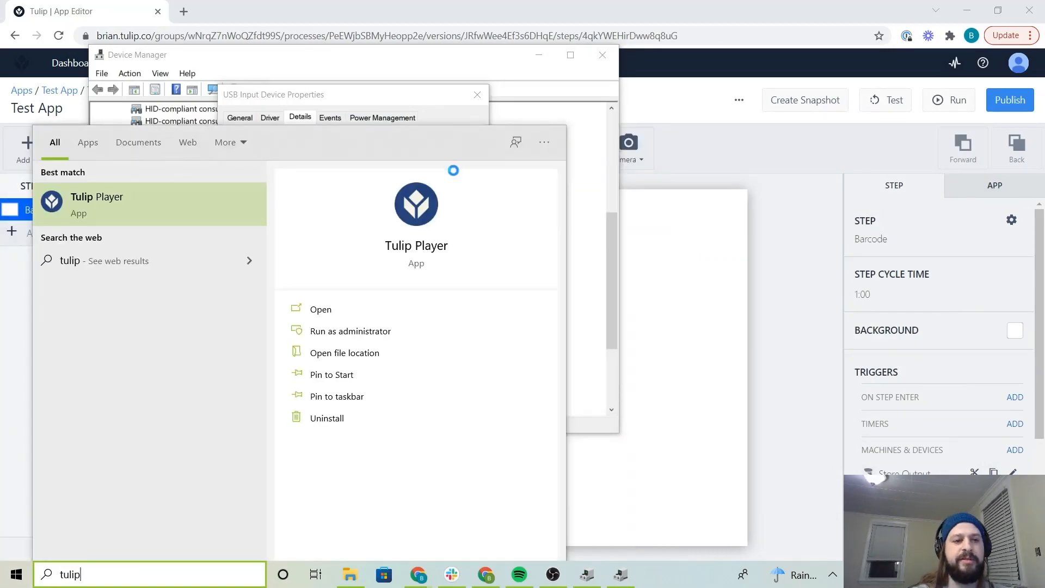
key(Return)
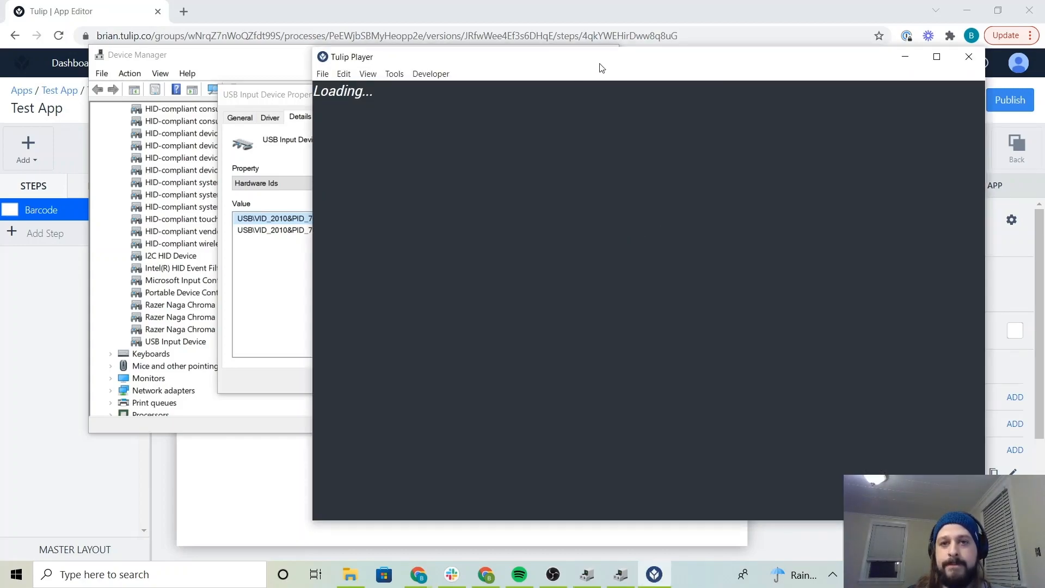
drag(625, 63, 510, 63)
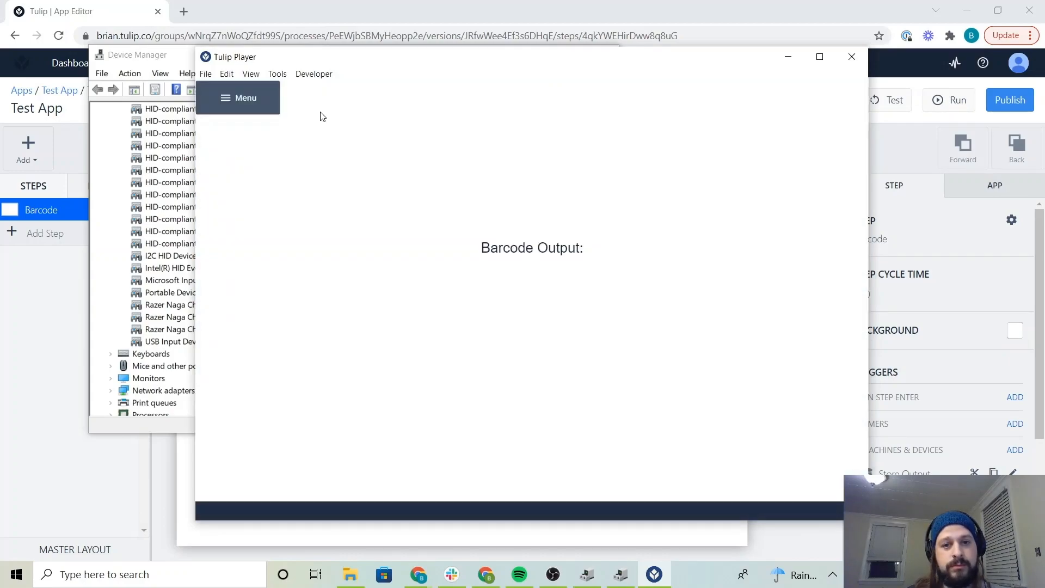
Step: Reopen the Add Custom Barcode Scanners form and check the saved Vendor ID and Product ID of Barcode Scanner 1
click(278, 74)
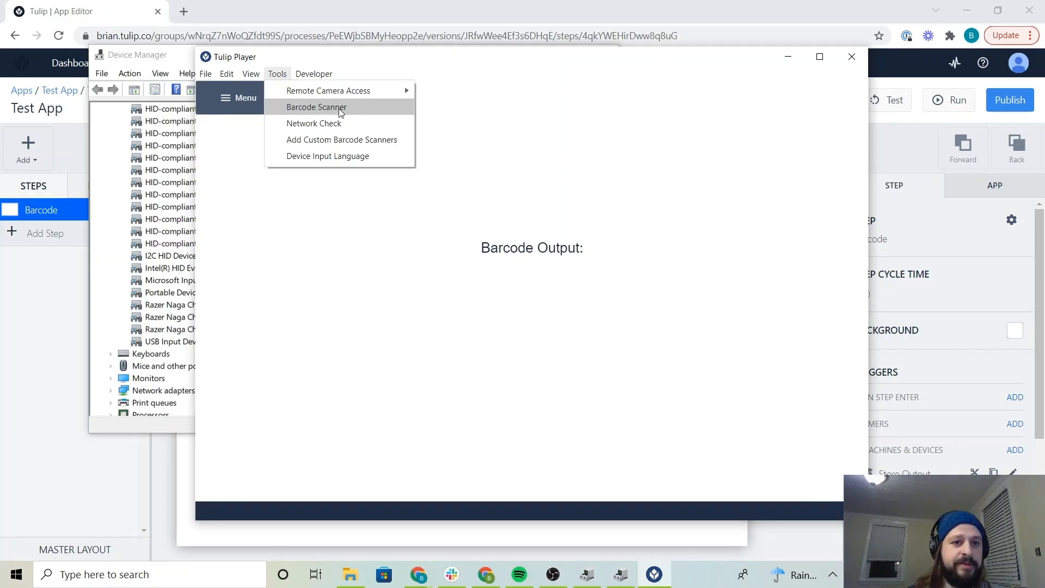
click(354, 140)
scroll(478, 194, down, 3)
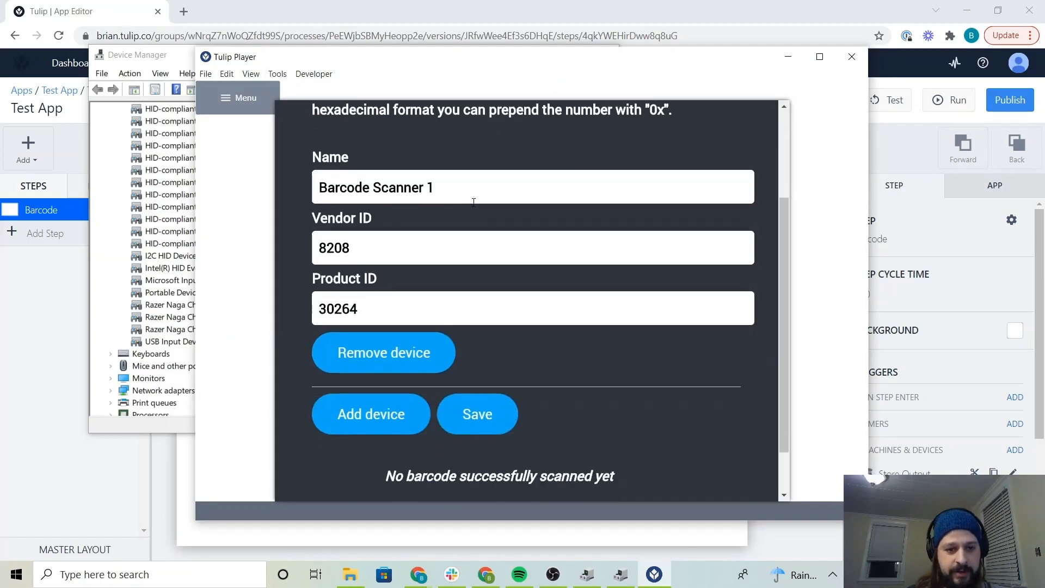
drag(359, 242, 314, 245)
click(368, 244)
scroll(401, 236, up, 2)
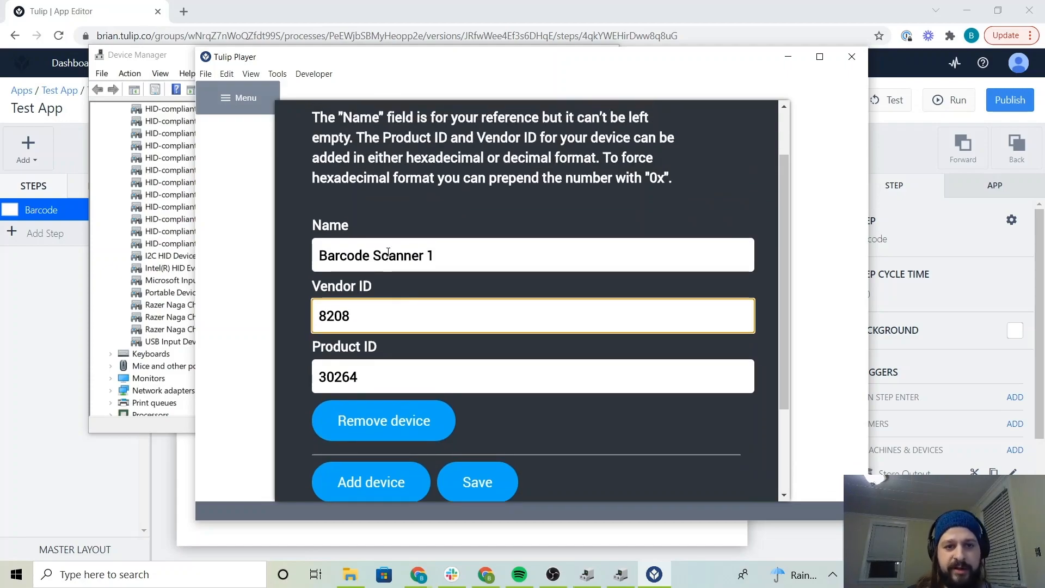
scroll(381, 262, down, 2)
drag(378, 297, 318, 303)
click(387, 305)
scroll(389, 247, down, 2)
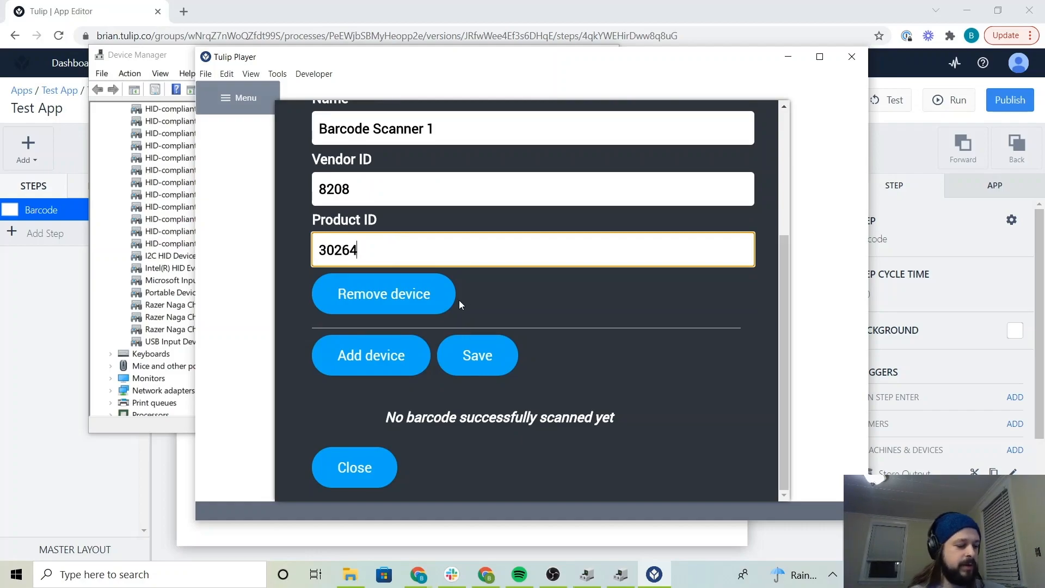
text(184739000309)
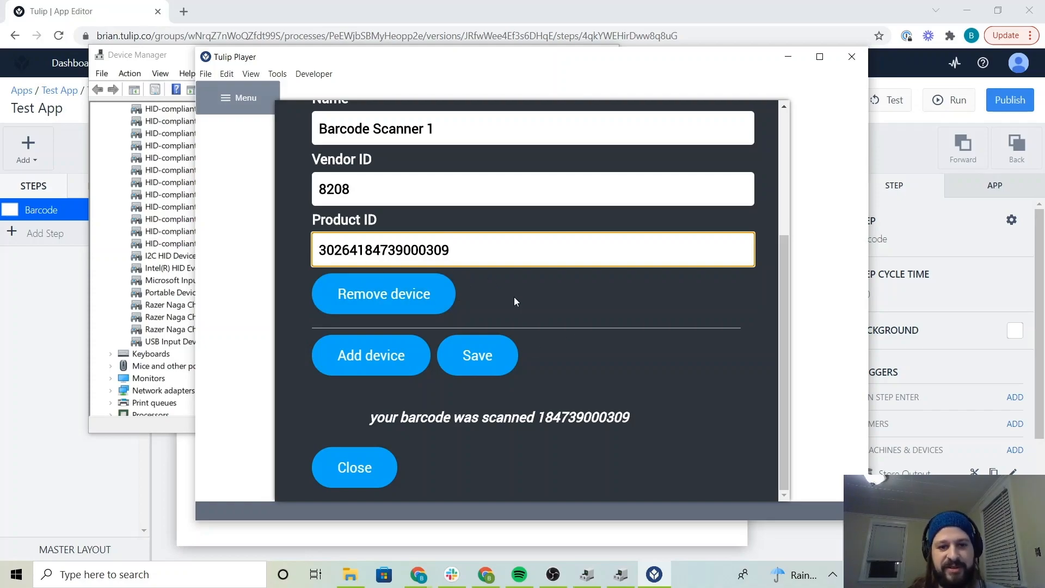
drag(468, 250, 361, 253)
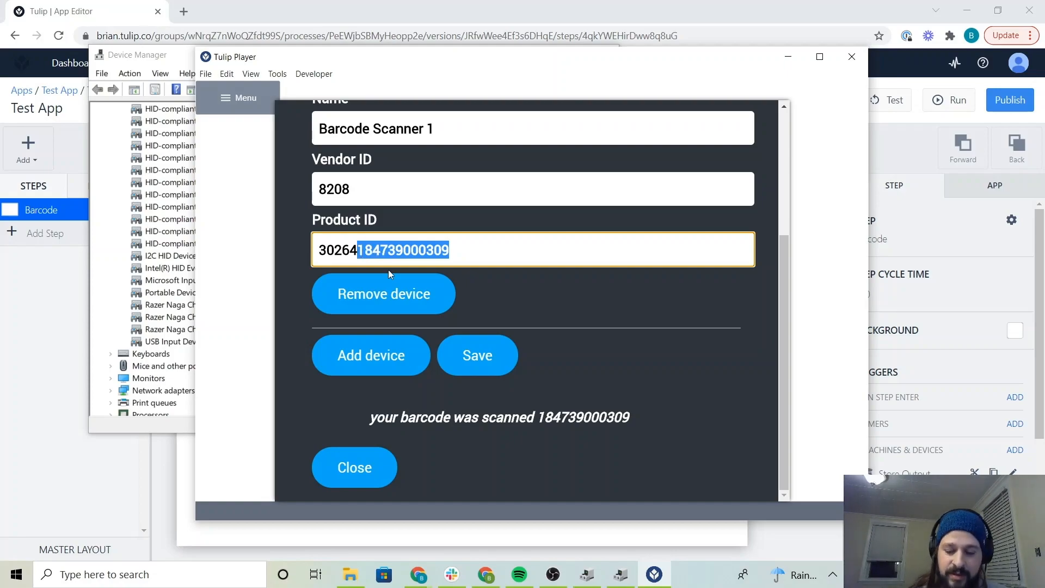
key(BackSpace)
click(565, 417)
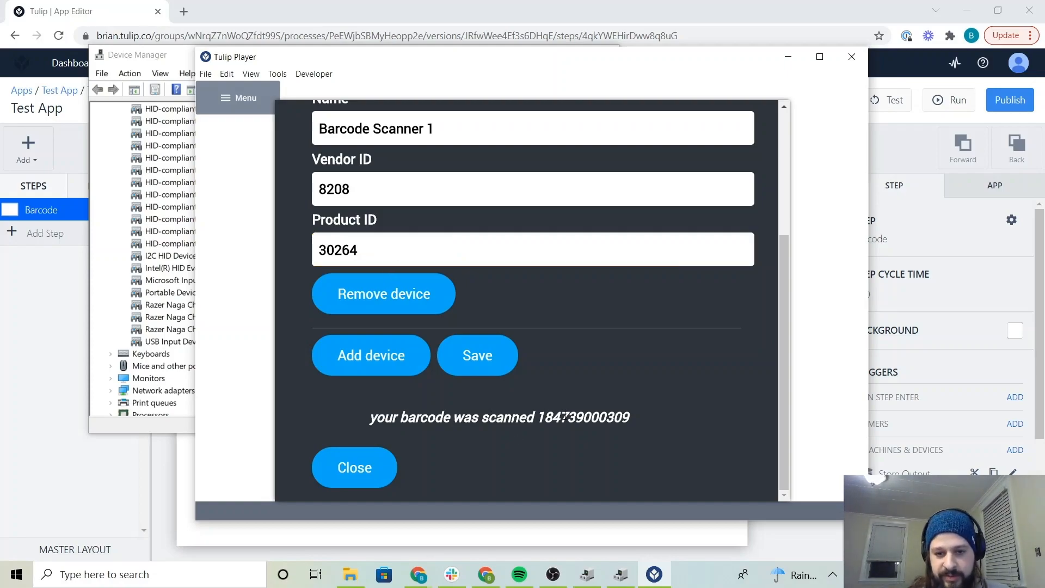
Step: Check the scanned barcode in the form, close the form and examine the app's Barcode Output value
drag(541, 417, 625, 419)
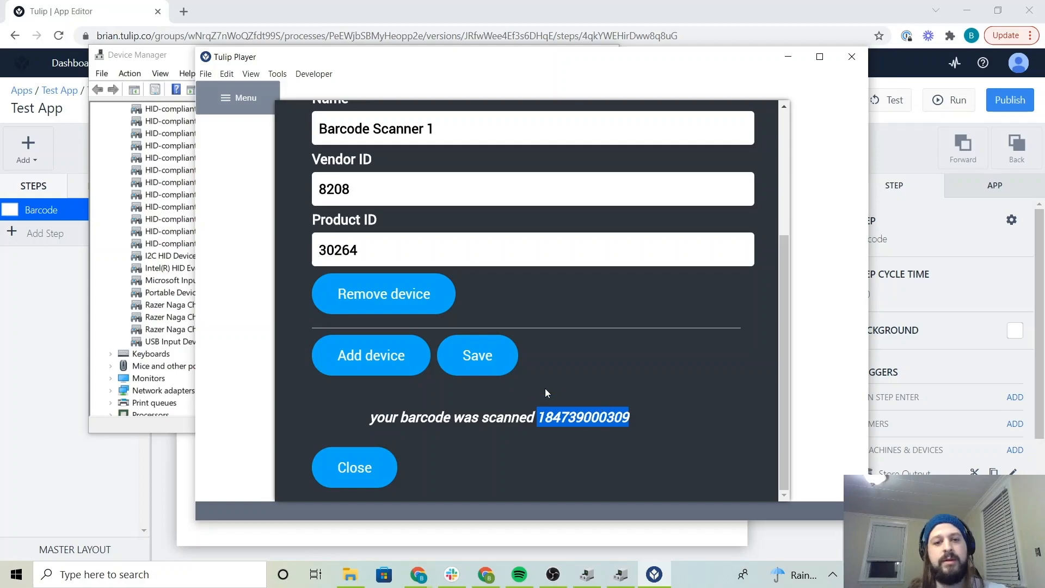
click(347, 467)
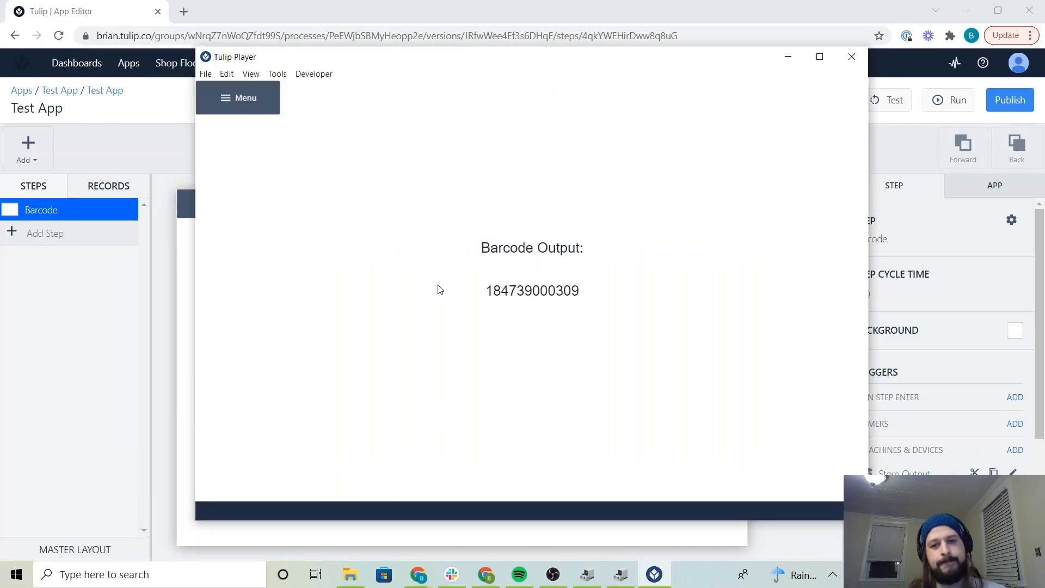
click(491, 293)
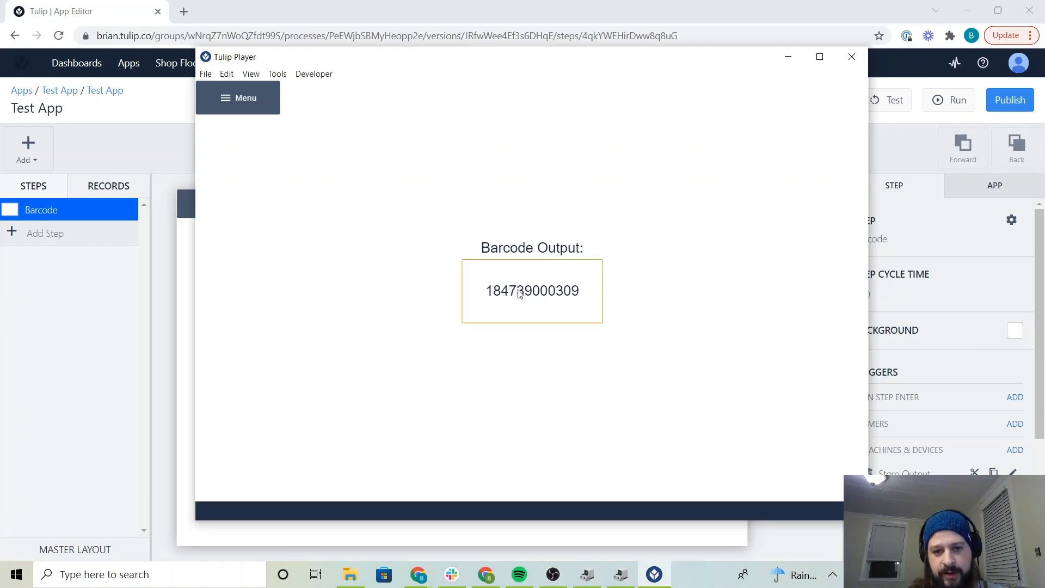
click(617, 282)
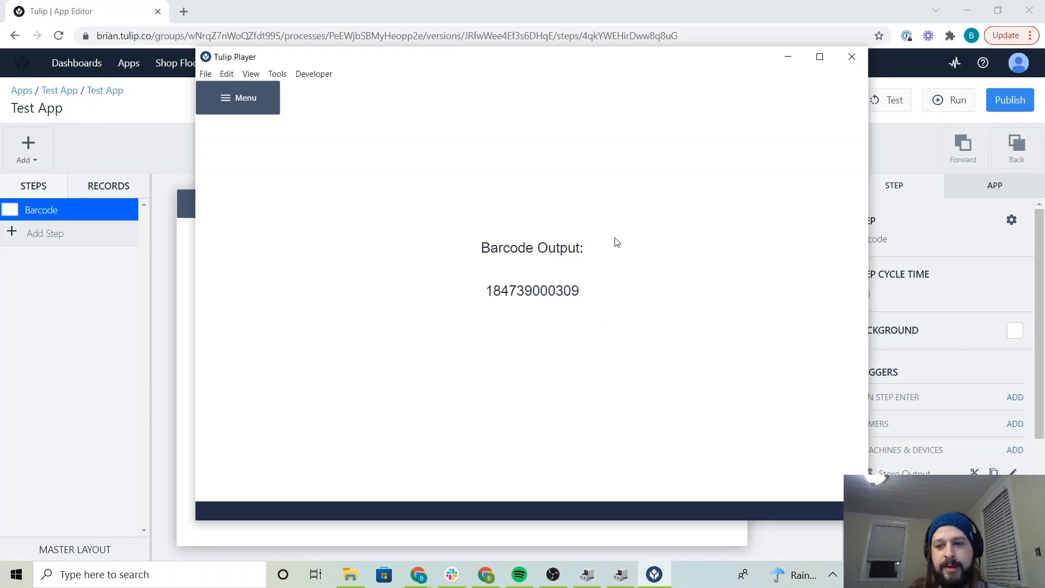